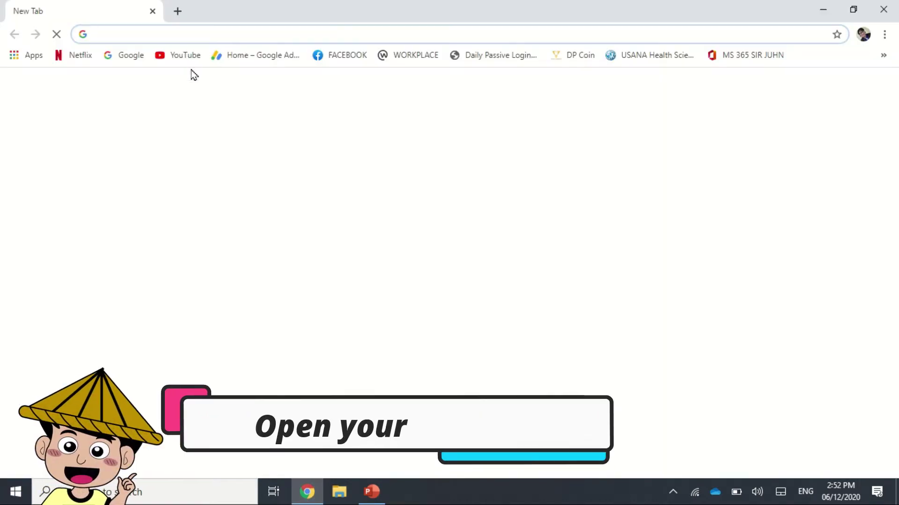
Step: Search Google for 'free border design png' using the suggested query
{"action": "left_click", "coordinate": [126, 55]}
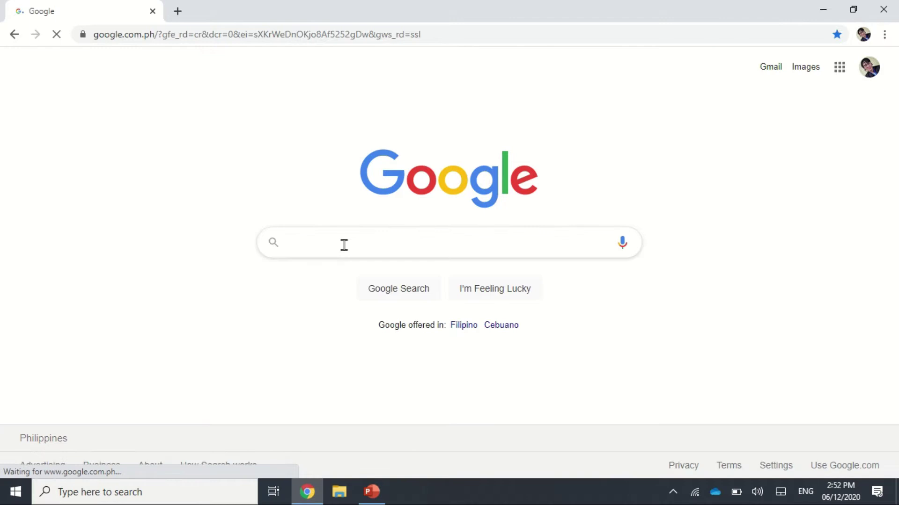
{"action": "left_click", "coordinate": [344, 244]}
{"action": "type", "text": "free"}
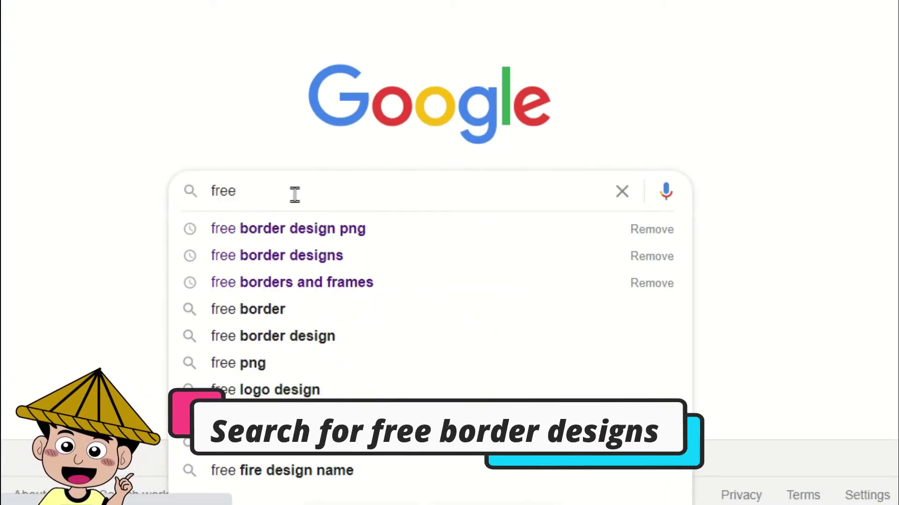
{"action": "type", "text": " border designs"}
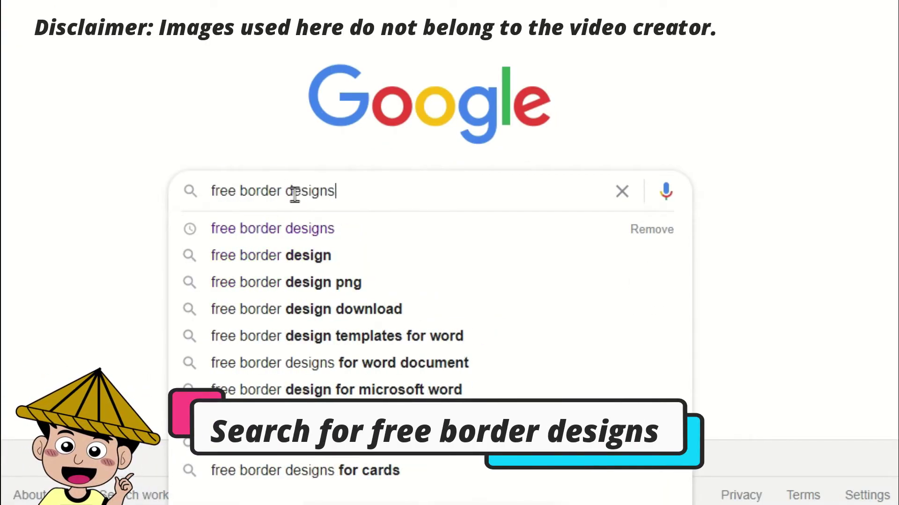
{"action": "left_click", "coordinate": [286, 282]}
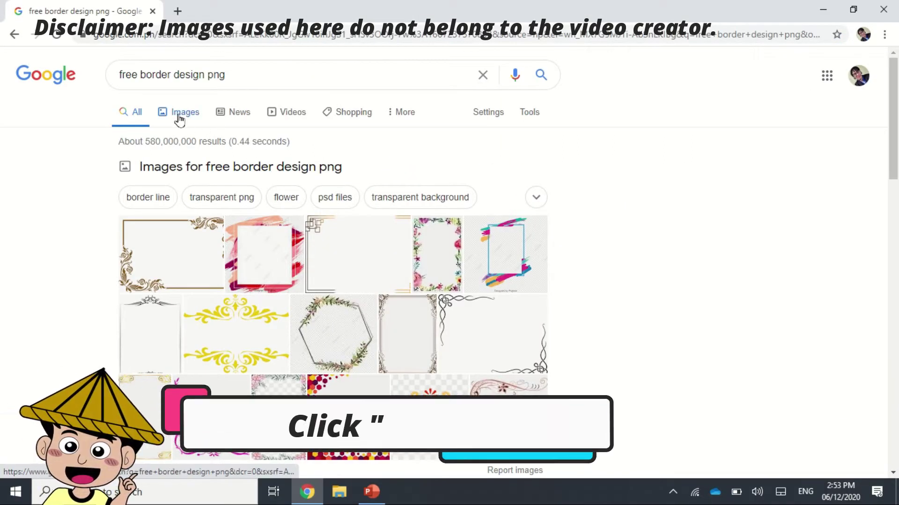
Step: Switch to image results and scroll through the border thumbnails
{"action": "left_click", "coordinate": [180, 116]}
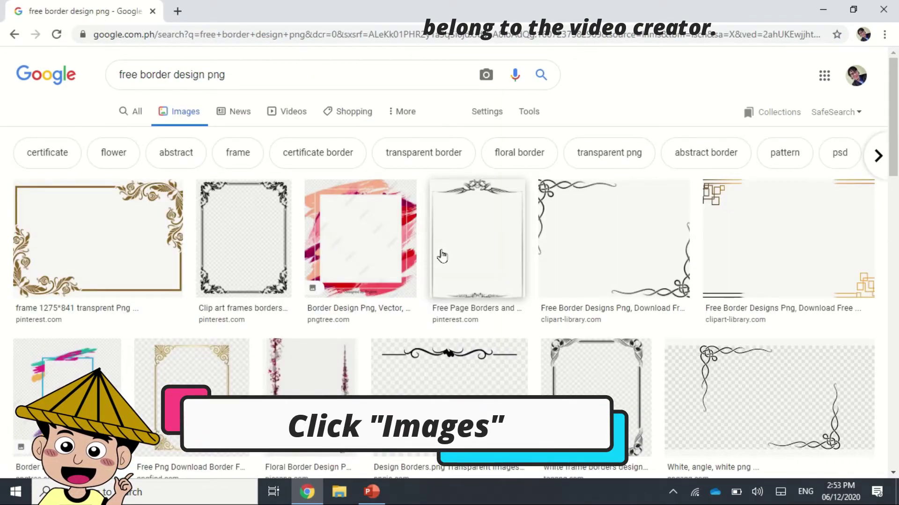
{"action": "scroll", "coordinate": [442, 258], "scroll_direction": "down", "scroll_amount": 2}
{"action": "scroll", "coordinate": [442, 258], "scroll_direction": "down", "scroll_amount": 2}
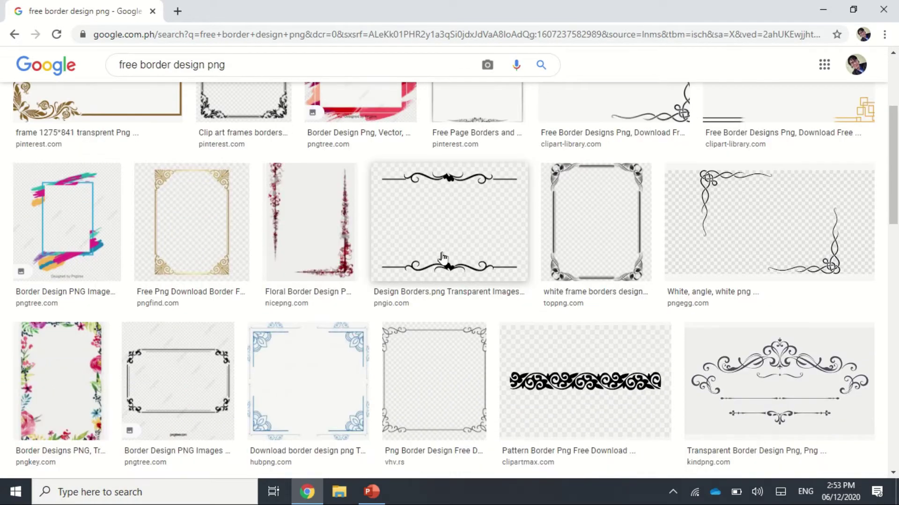
{"action": "scroll", "coordinate": [443, 257], "scroll_direction": "down", "scroll_amount": 6}
{"action": "scroll", "coordinate": [442, 258], "scroll_direction": "down", "scroll_amount": 3}
{"action": "scroll", "coordinate": [442, 258], "scroll_direction": "down", "scroll_amount": 5}
{"action": "scroll", "coordinate": [443, 258], "scroll_direction": "down", "scroll_amount": 4}
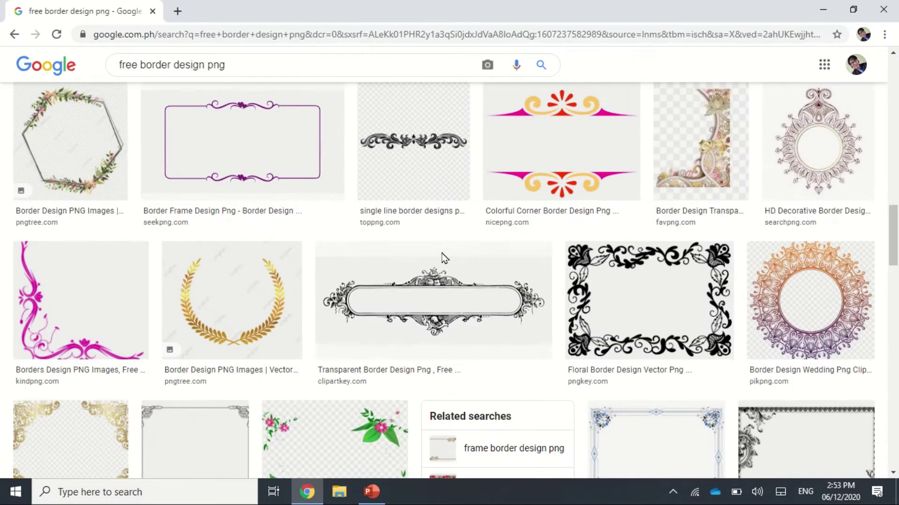
{"action": "scroll", "coordinate": [443, 258], "scroll_direction": "down", "scroll_amount": 2}
{"action": "scroll", "coordinate": [443, 258], "scroll_direction": "down", "scroll_amount": 3}
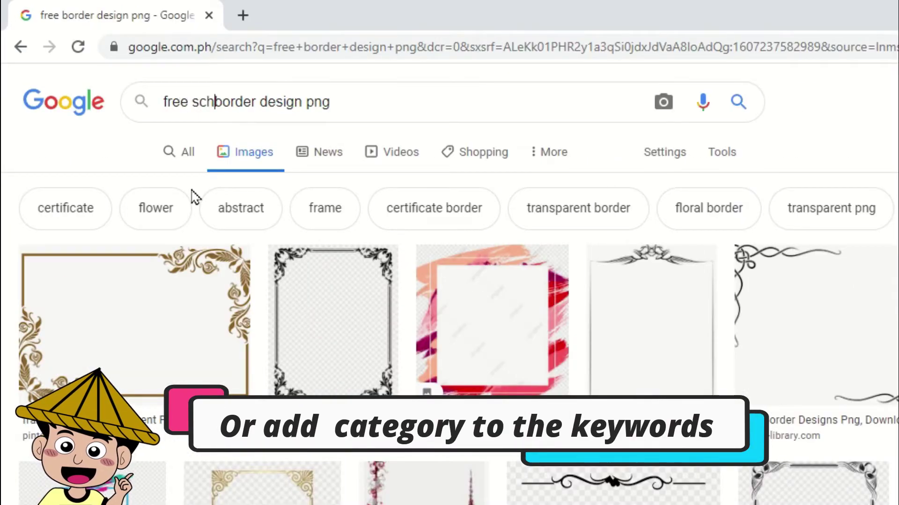
Step: Search 'free school border design png' and save the Learning supplies border image to Downloads
{"action": "key", "text": "Return"}
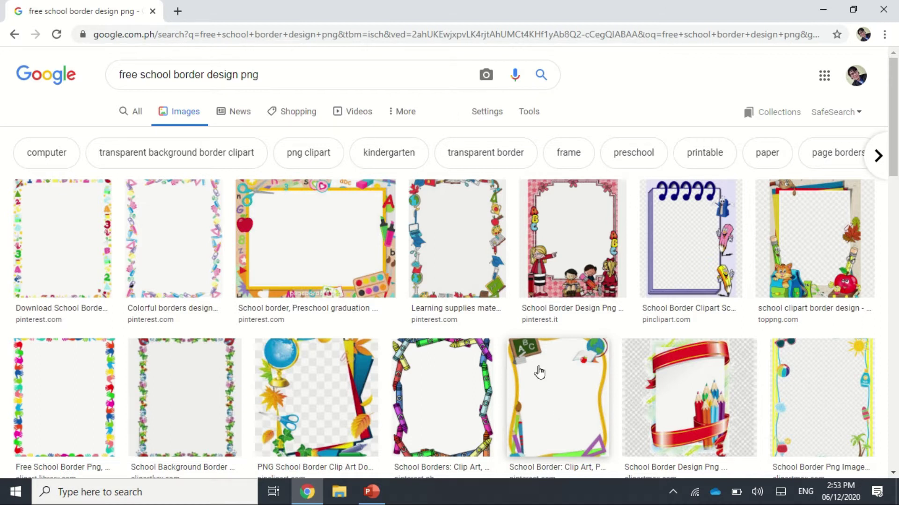
{"action": "left_click", "coordinate": [468, 263]}
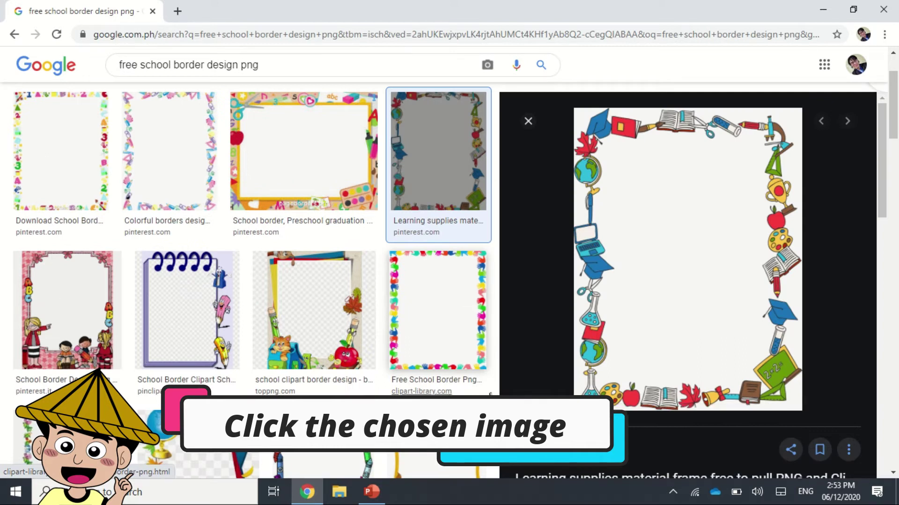
{"action": "right_click", "coordinate": [773, 226]}
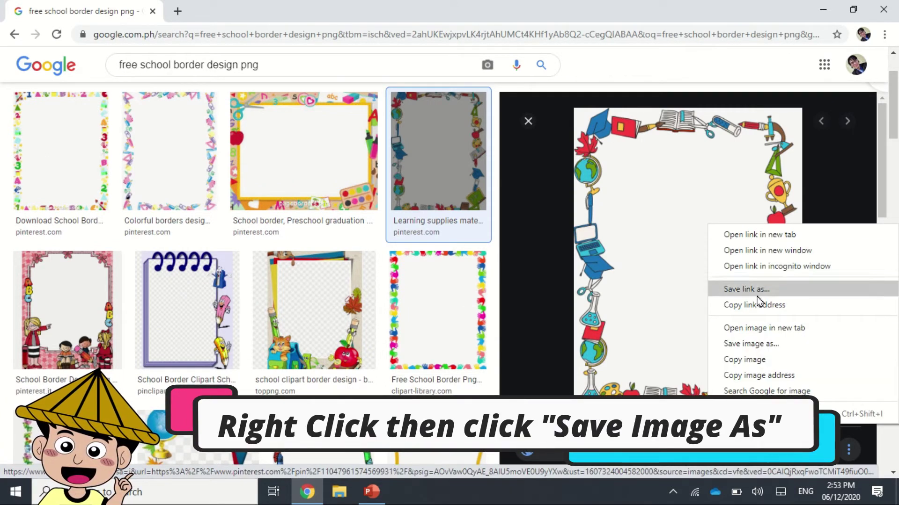
{"action": "left_click", "coordinate": [750, 344]}
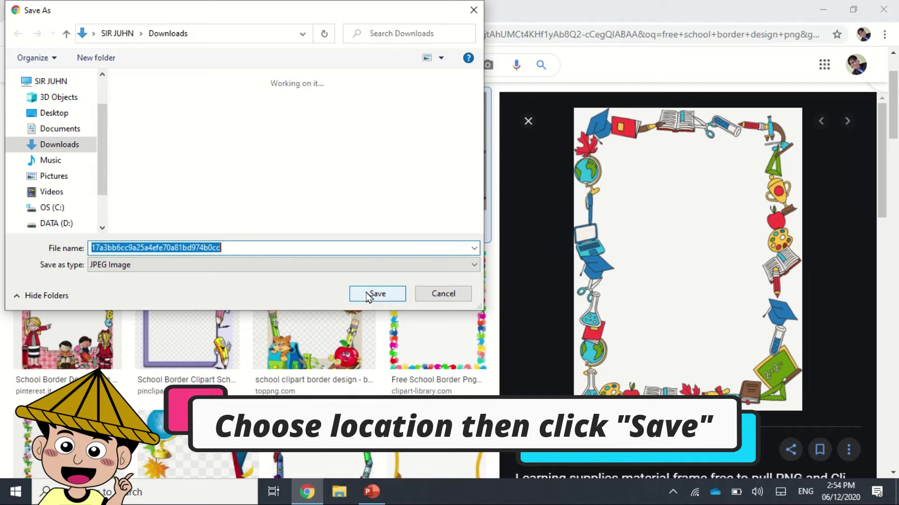
{"action": "left_click", "coordinate": [368, 295]}
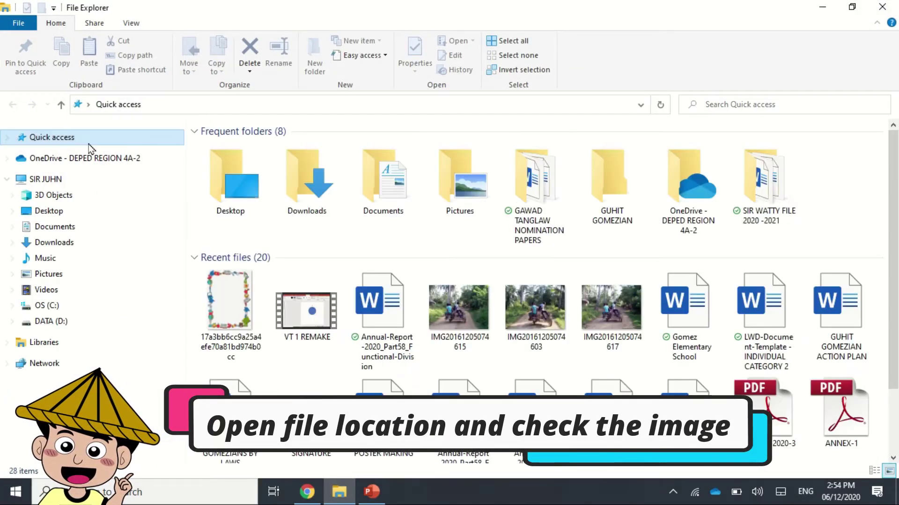
Step: Confirm the border JPG is in Downloads, then return to PowerPoint's Presentation1
{"action": "left_click", "coordinate": [66, 244]}
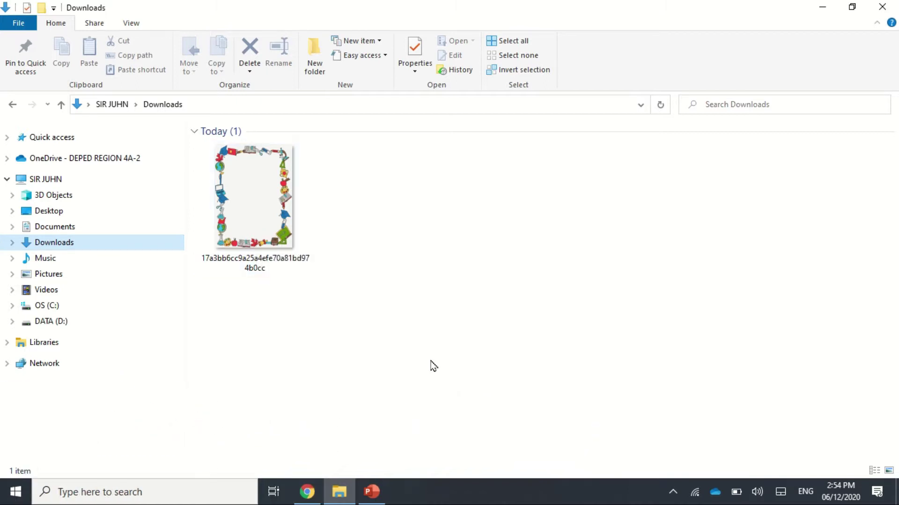
{"action": "left_click", "coordinate": [372, 491]}
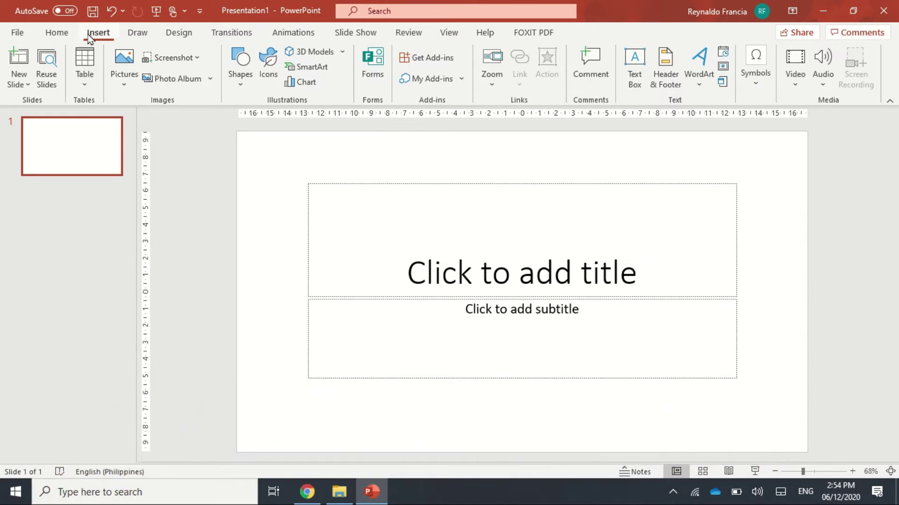
Step: Set a custom A4 Paper (210x297 mm) portrait slide size, then select both placeholders
{"action": "left_click", "coordinate": [179, 32]}
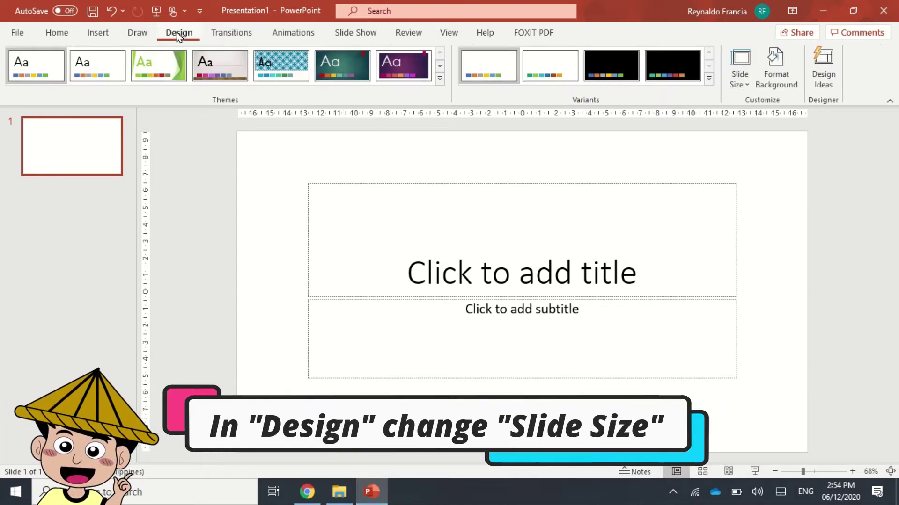
{"action": "left_click", "coordinate": [736, 75]}
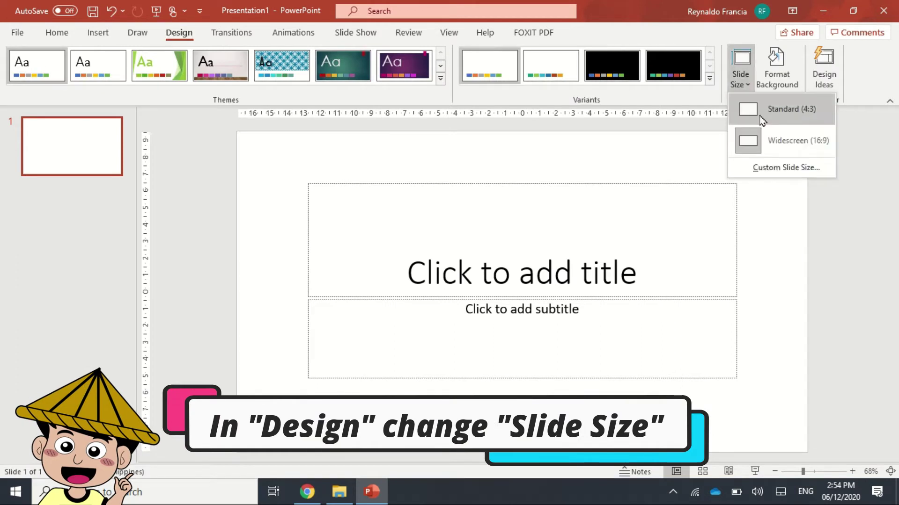
{"action": "left_click", "coordinate": [777, 166]}
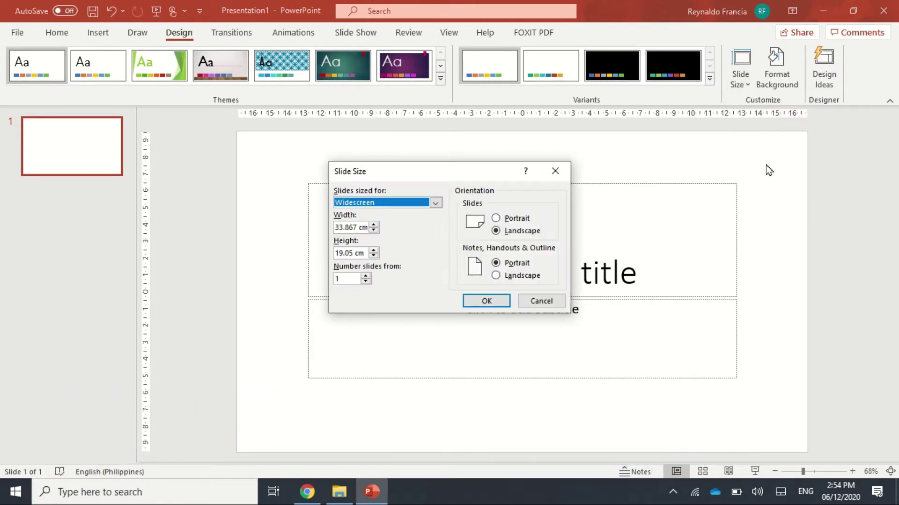
{"action": "left_click", "coordinate": [442, 209]}
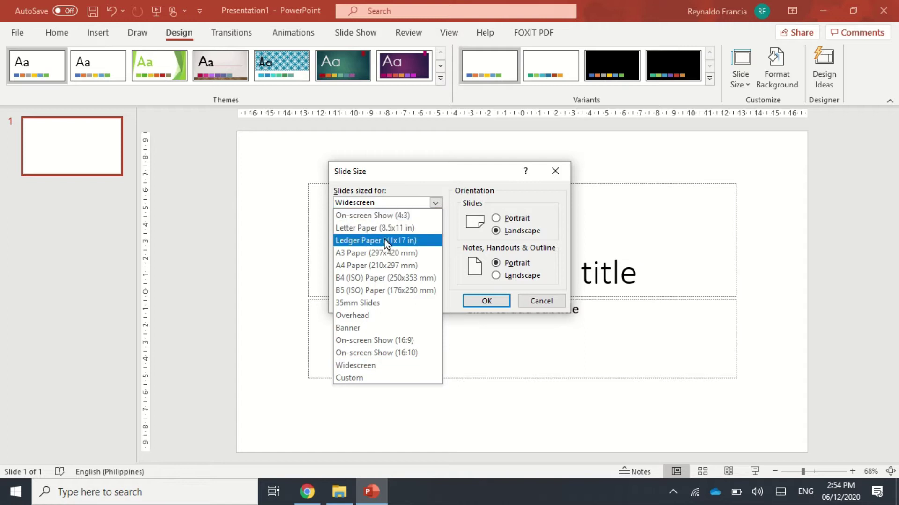
{"action": "left_click", "coordinate": [376, 265]}
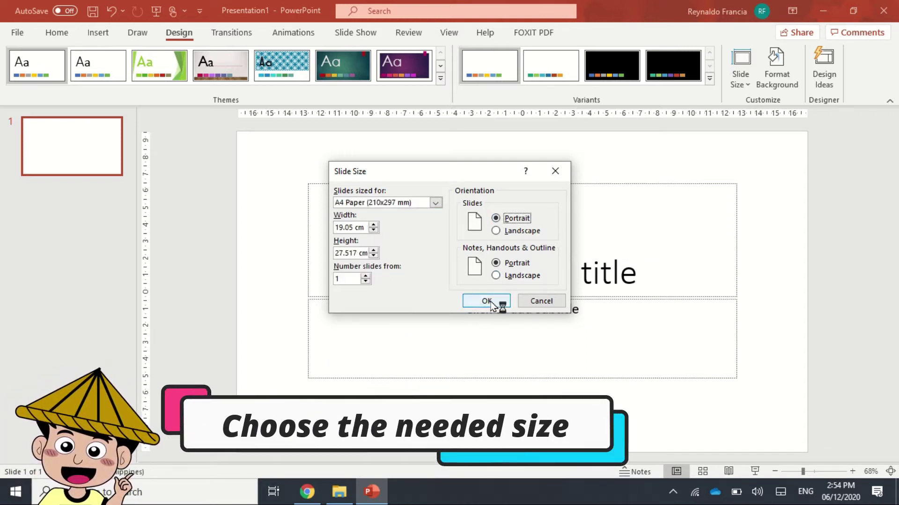
{"action": "left_click", "coordinate": [529, 263]}
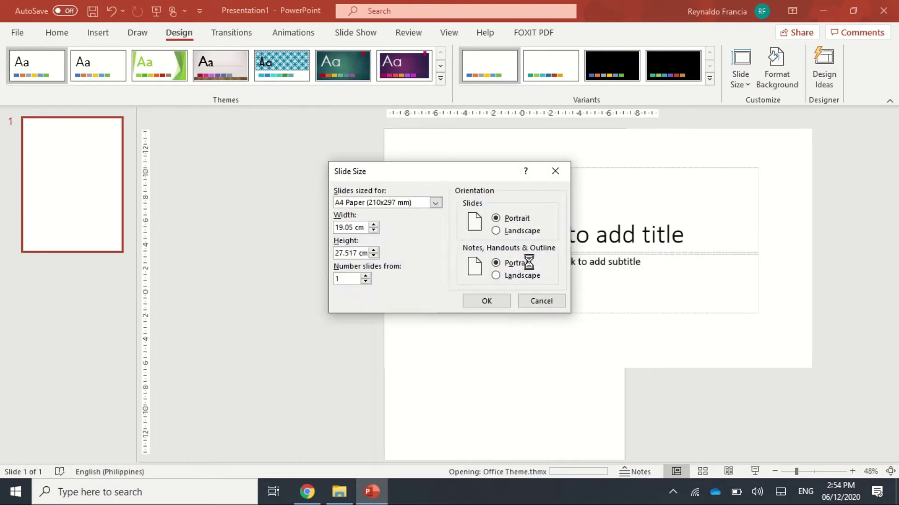
{"action": "left_click_drag", "start_coordinate": [698, 423], "coordinate": [364, 153]}
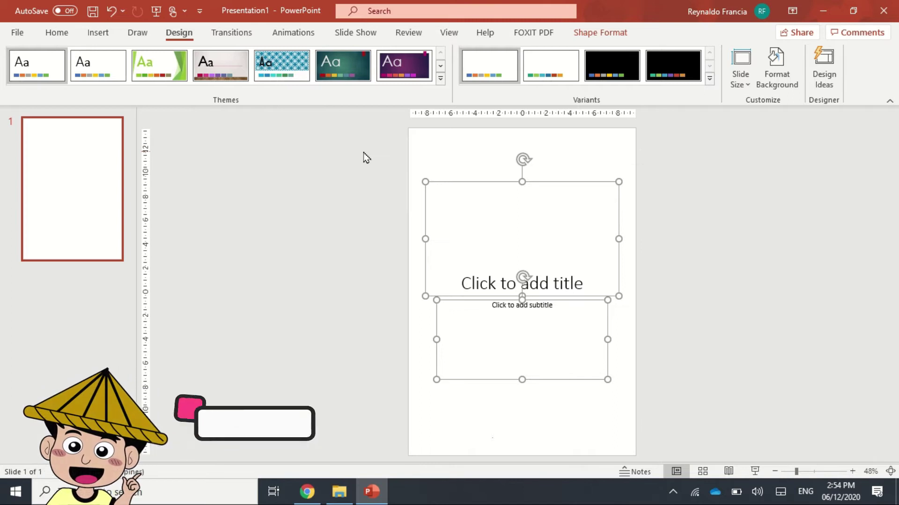
Step: Delete the placeholders and drag the downloaded border image from Downloads onto the slide
{"action": "key", "text": "Delete"}
{"action": "mouse_move", "coordinate": [339, 492]}
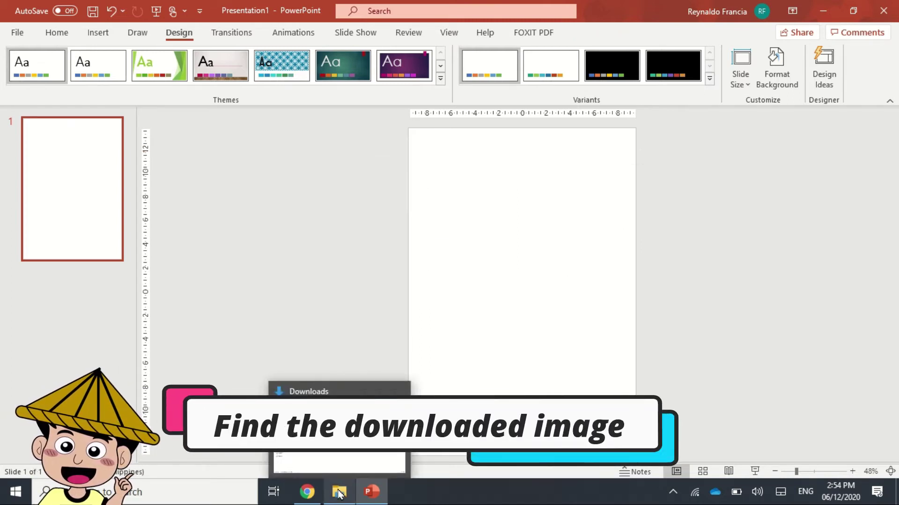
{"action": "left_click", "coordinate": [328, 451]}
{"action": "mouse_move", "coordinate": [249, 190]}
{"action": "left_mouse_down"}
{"action": "mouse_move", "coordinate": [380, 403]}
{"action": "mouse_move", "coordinate": [498, 278]}
{"action": "left_mouse_up"}
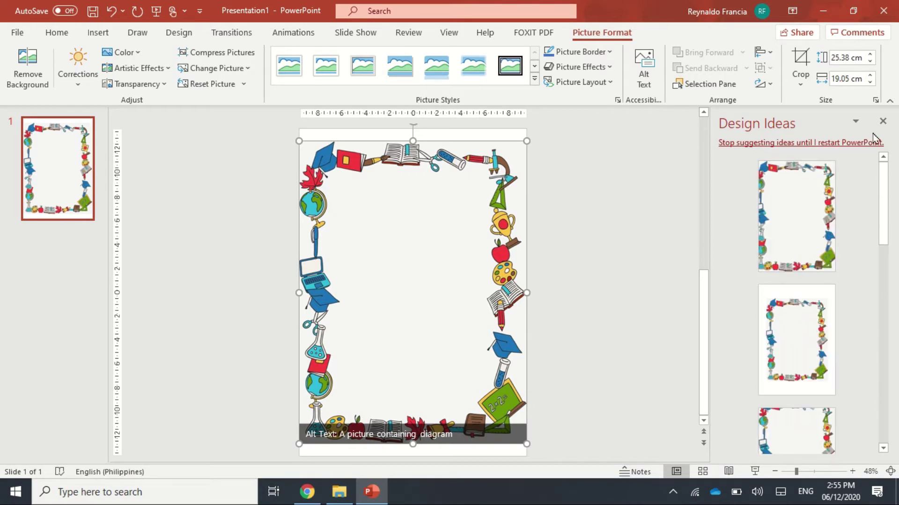
{"action": "left_click", "coordinate": [883, 122]}
{"action": "left_click_drag", "start_coordinate": [522, 140], "coordinate": [521, 135]}
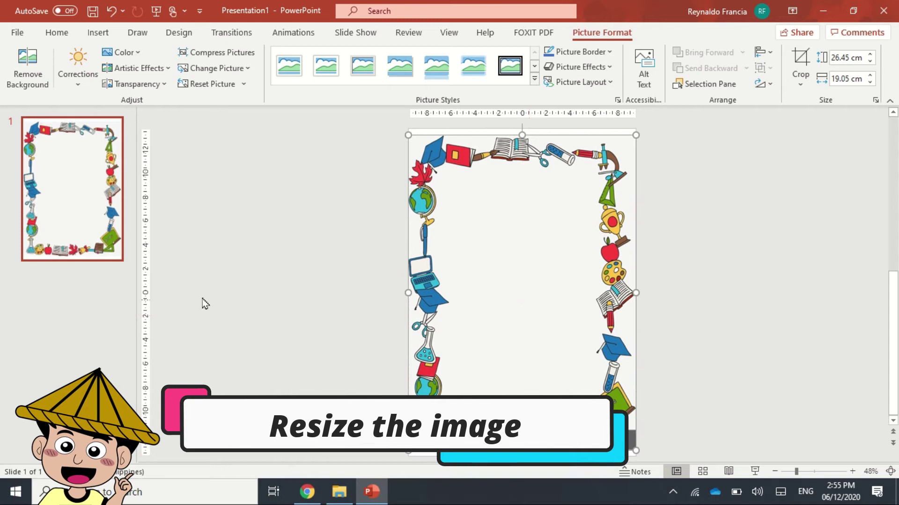
{"action": "key", "text": "ctrl+z"}
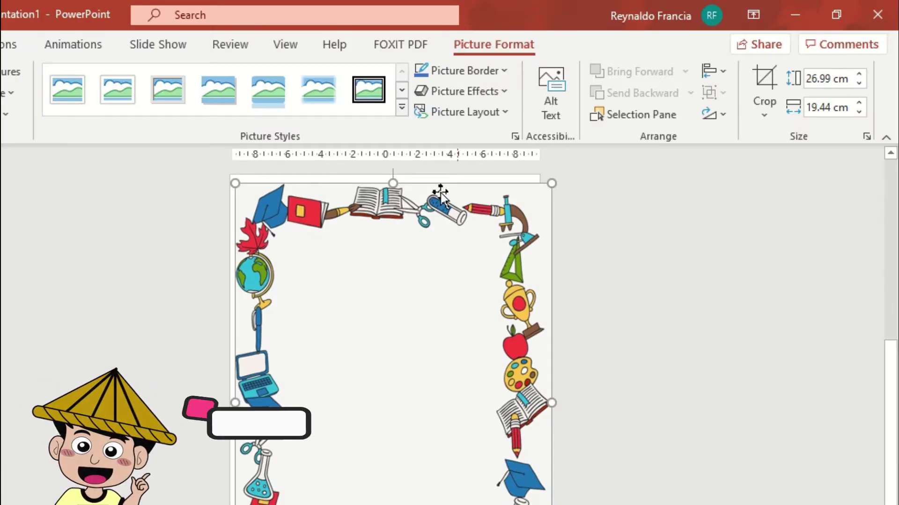
Step: Crop the extra strip off the picture's right side and nudge it into alignment
{"action": "left_click", "coordinate": [772, 77]}
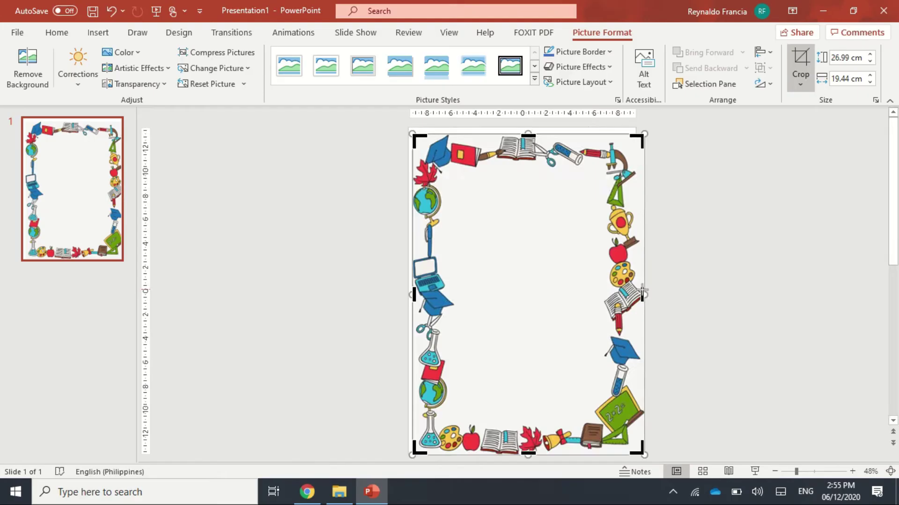
{"action": "left_click_drag", "start_coordinate": [643, 293], "coordinate": [653, 295]}
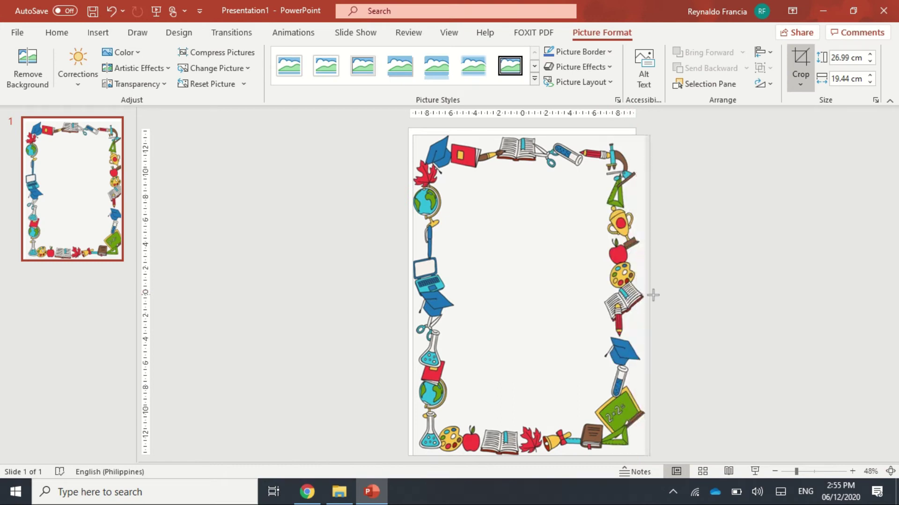
{"action": "left_click", "coordinate": [716, 294]}
{"action": "mouse_move", "coordinate": [528, 341]}
{"action": "left_mouse_down"}
{"action": "mouse_move", "coordinate": [515, 322]}
{"action": "mouse_move", "coordinate": [518, 347]}
{"action": "left_mouse_up"}
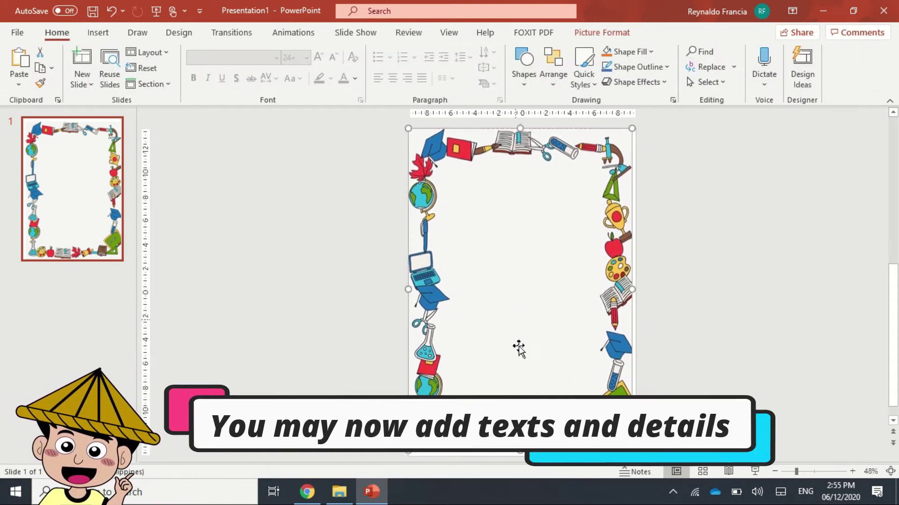
{"action": "left_click", "coordinate": [716, 332]}
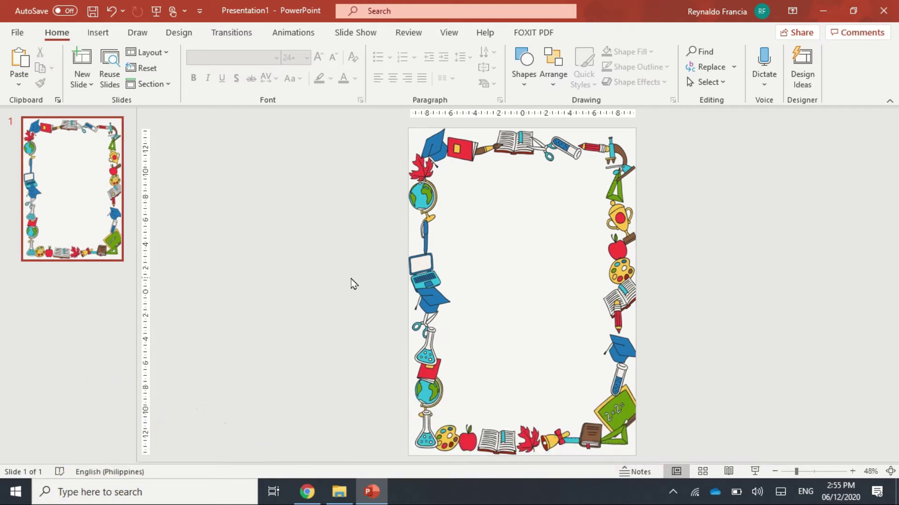
Step: Launch Word from the Start menu and create blank Document1, adjusting the zoom
{"action": "key", "text": "super"}
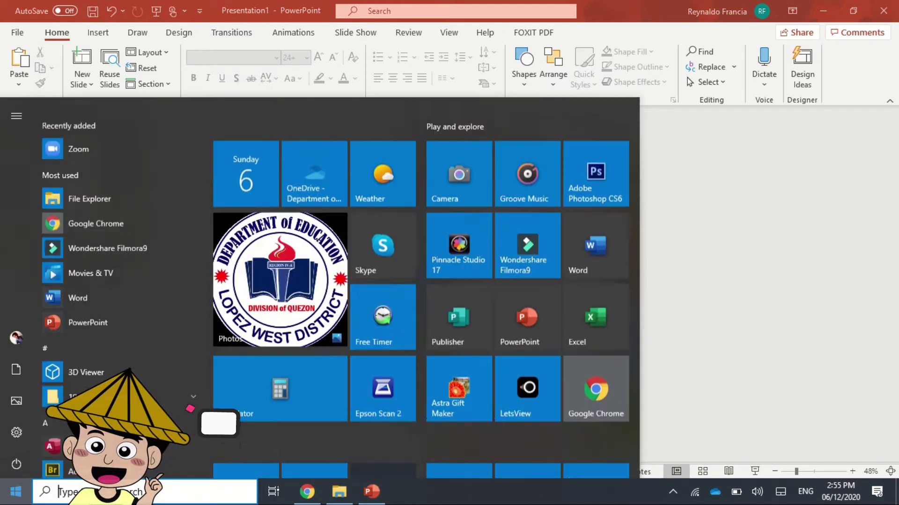
{"action": "left_click", "coordinate": [592, 228]}
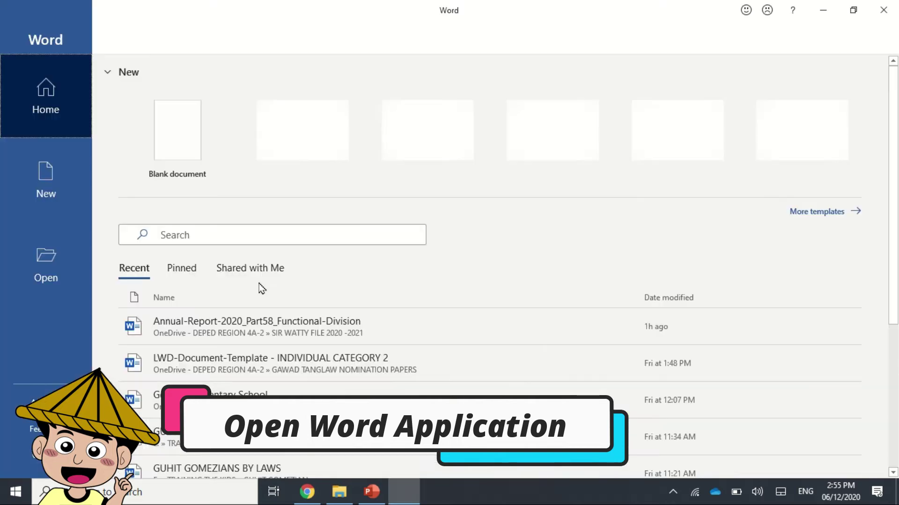
{"action": "left_click", "coordinate": [178, 114]}
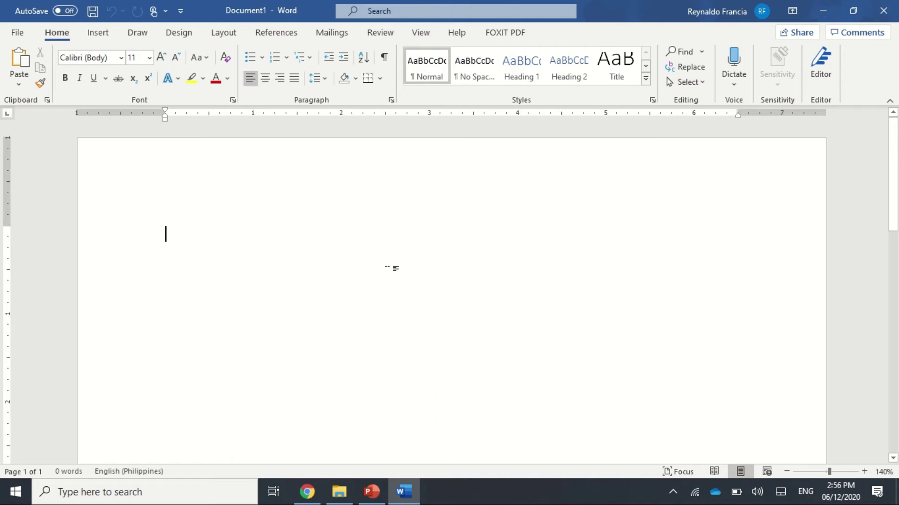
{"action": "scroll", "coordinate": [392, 268], "scroll_direction": "down", "scroll_amount": 2, "text": "ctrl"}
{"action": "scroll", "coordinate": [389, 264], "scroll_direction": "down", "scroll_amount": 8, "text": "ctrl"}
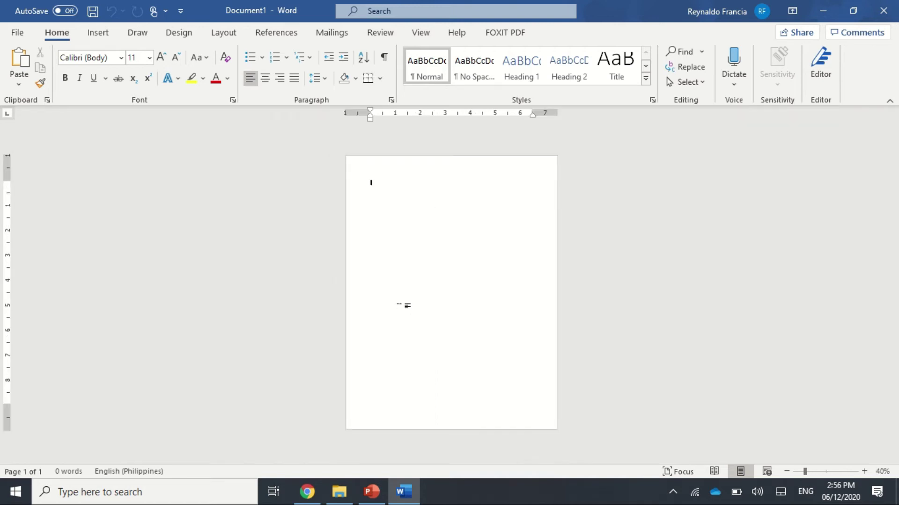
{"action": "scroll", "coordinate": [405, 306], "scroll_direction": "up", "scroll_amount": 1, "text": "ctrl"}
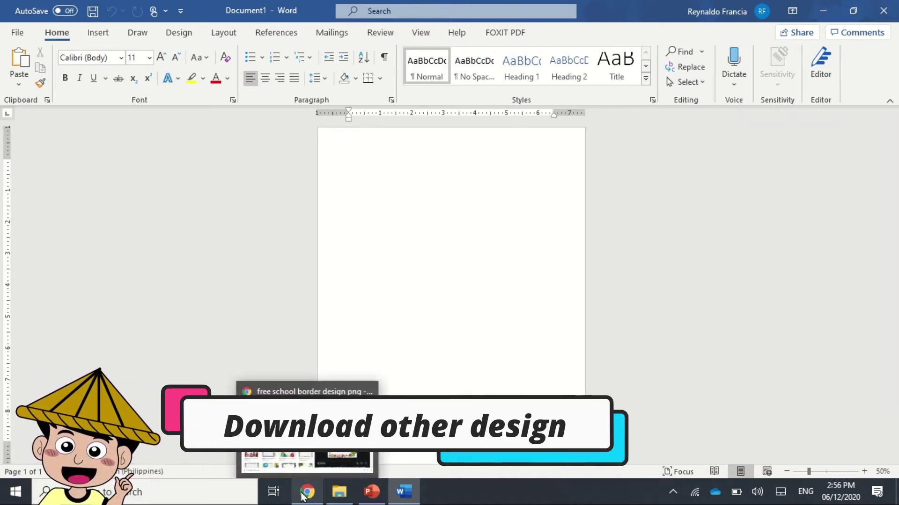
Step: Back in Chrome's image results, save the pink ABC school border with children as a PNG in Downloads
{"action": "left_click", "coordinate": [302, 496]}
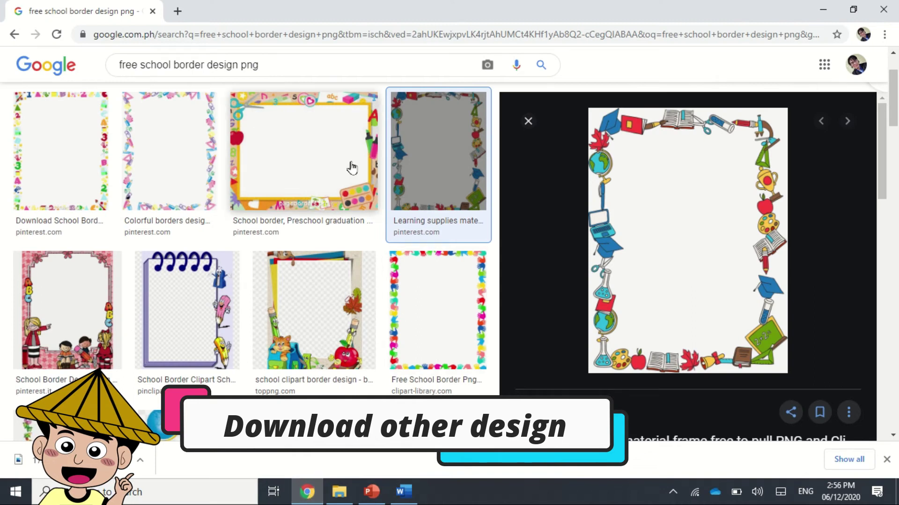
{"action": "scroll", "coordinate": [422, 288], "scroll_direction": "down", "scroll_amount": 3}
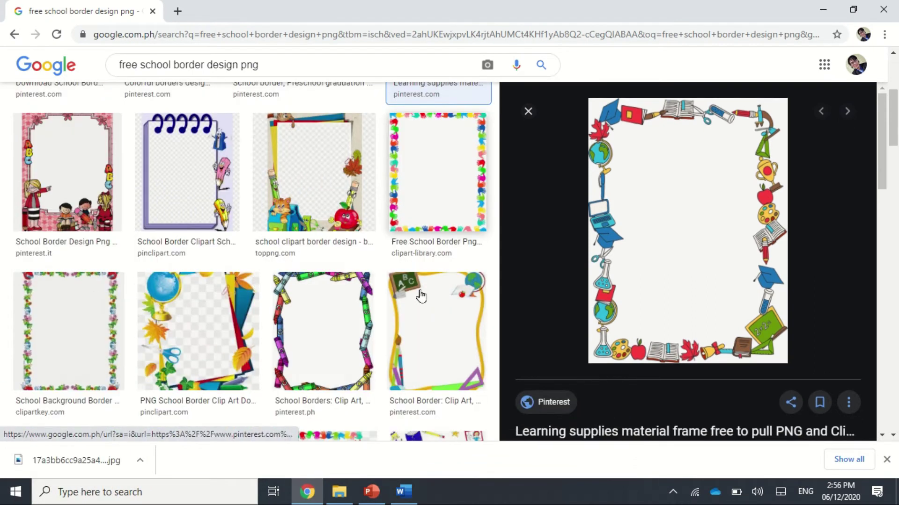
{"action": "key", "text": "Right"}
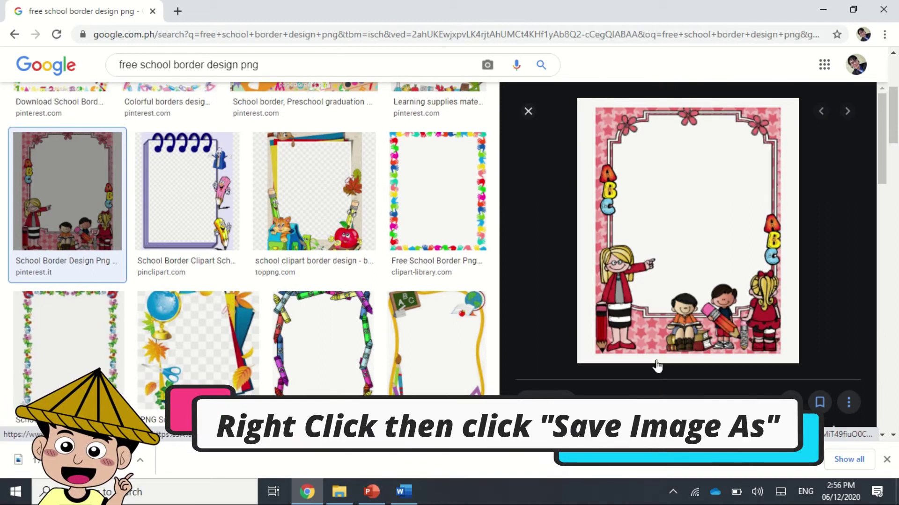
{"action": "right_click", "coordinate": [608, 228]}
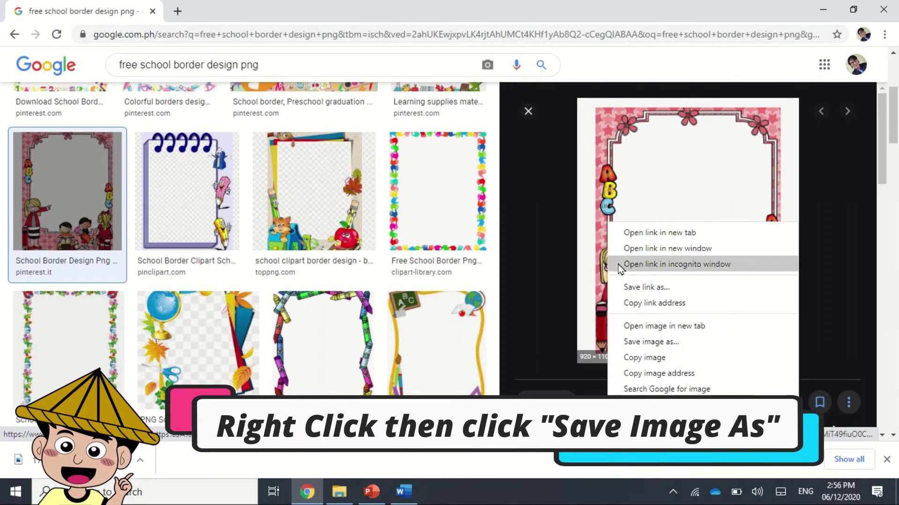
{"action": "left_click", "coordinate": [643, 342]}
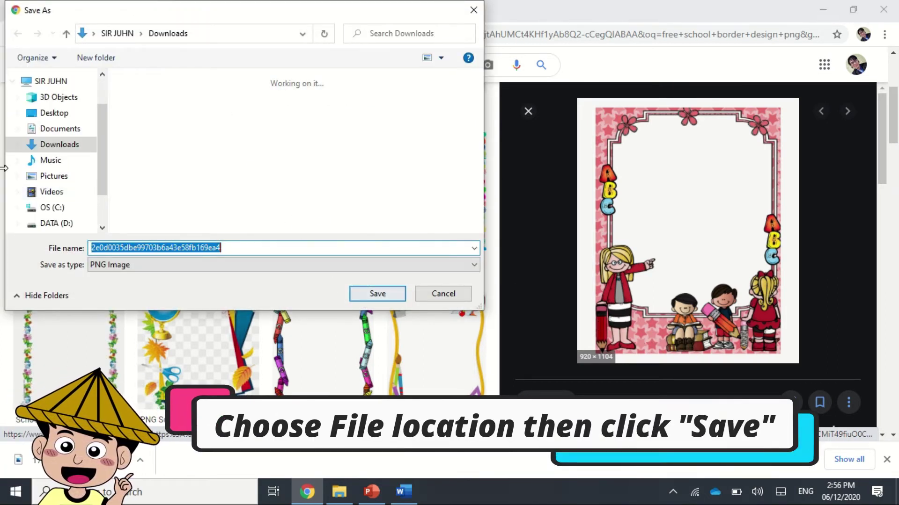
{"action": "left_click", "coordinate": [368, 295]}
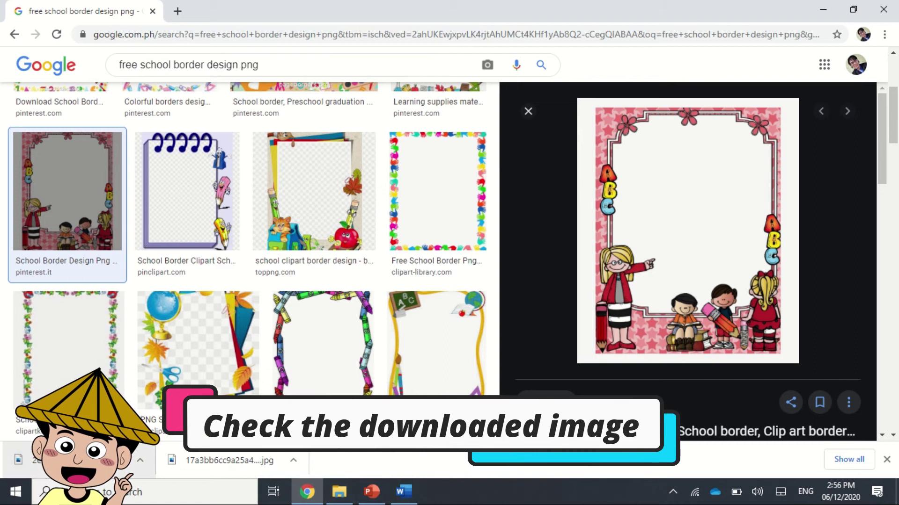
Step: Drag the pink border image from Downloads via Word's taskbar button onto Document1's page
{"action": "left_click", "coordinate": [332, 497]}
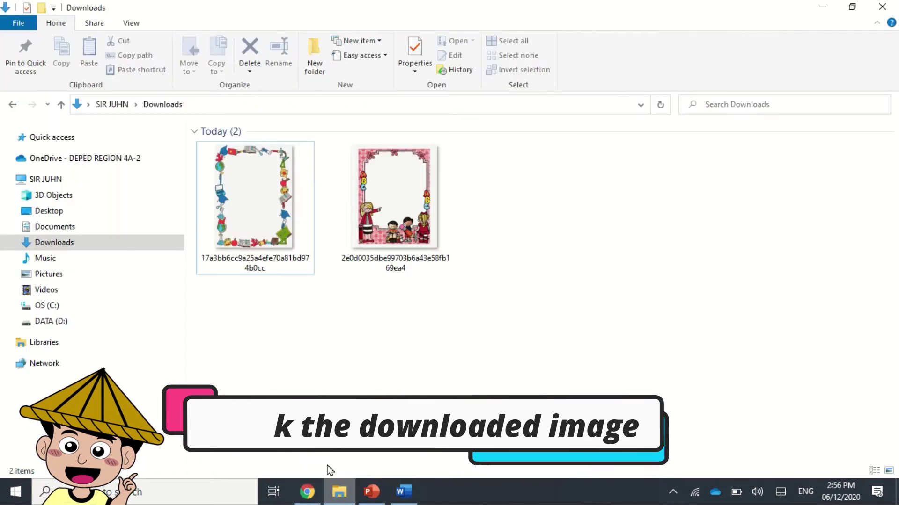
{"action": "left_click", "coordinate": [379, 220]}
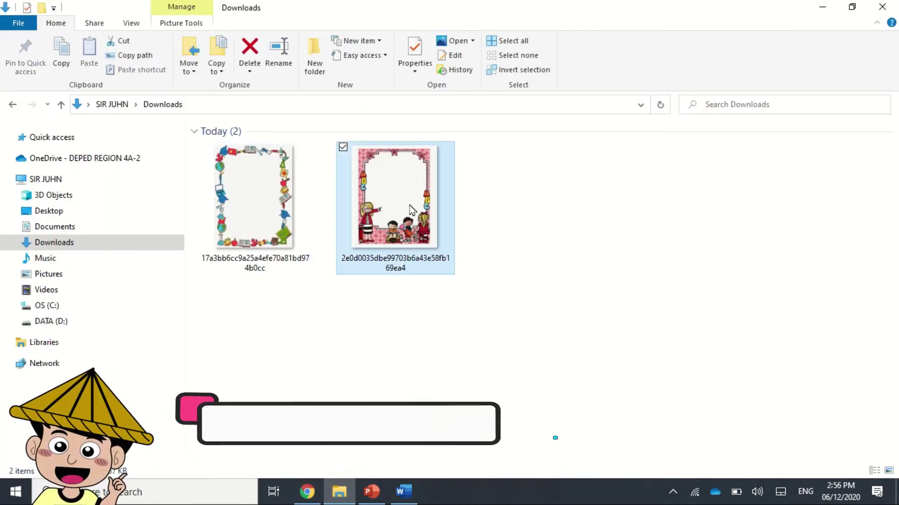
{"action": "left_click_drag", "start_coordinate": [379, 220], "coordinate": [418, 386]}
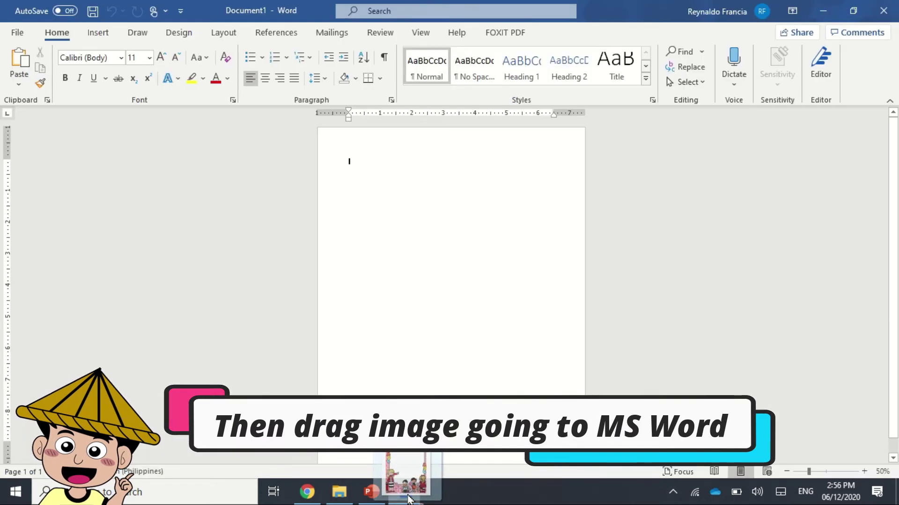
{"action": "left_click_drag", "start_coordinate": [408, 499], "coordinate": [380, 252]}
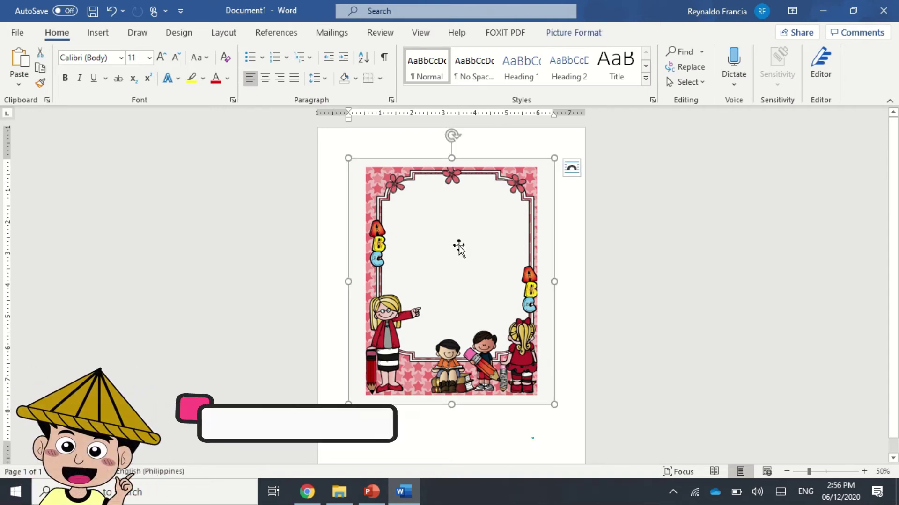
Step: Crop the pink border's right strip and top-left edges to 7.21" by 5.44", then reselect it
{"action": "left_click", "coordinate": [574, 32]}
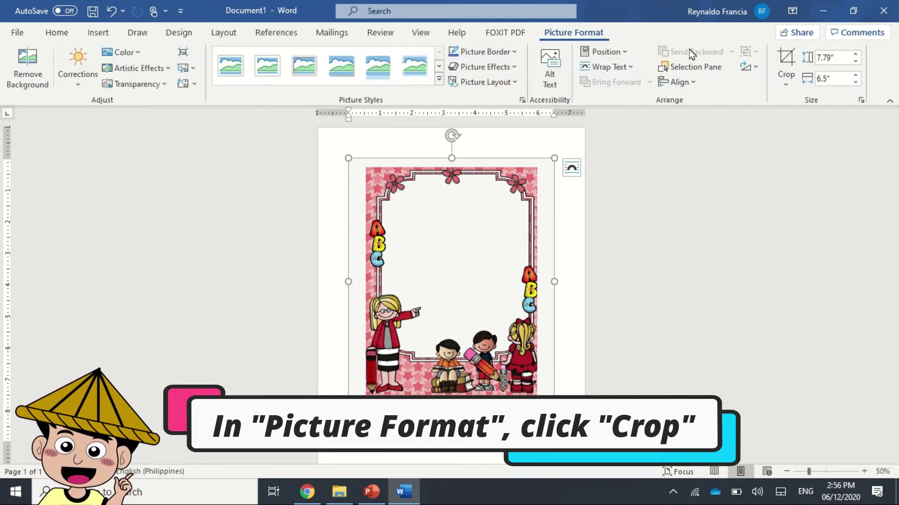
{"action": "left_click", "coordinate": [778, 72]}
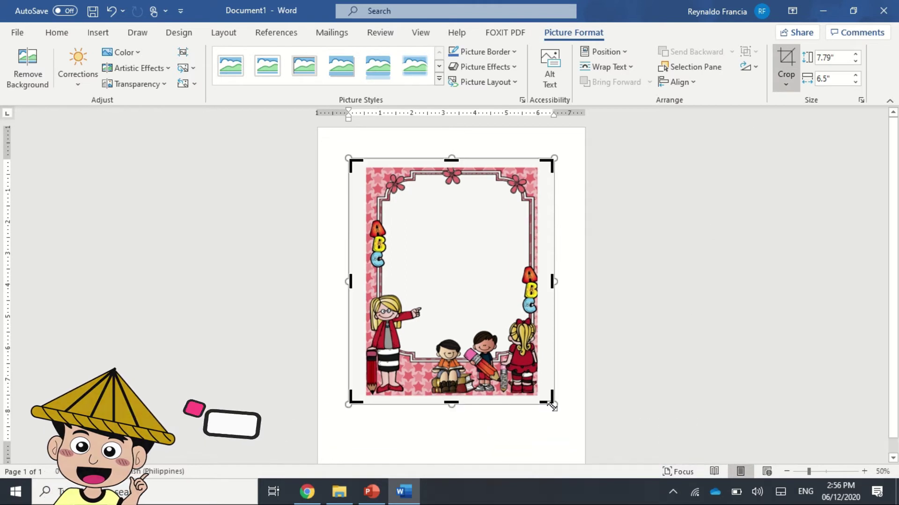
{"action": "left_click_drag", "start_coordinate": [541, 401], "coordinate": [540, 398]}
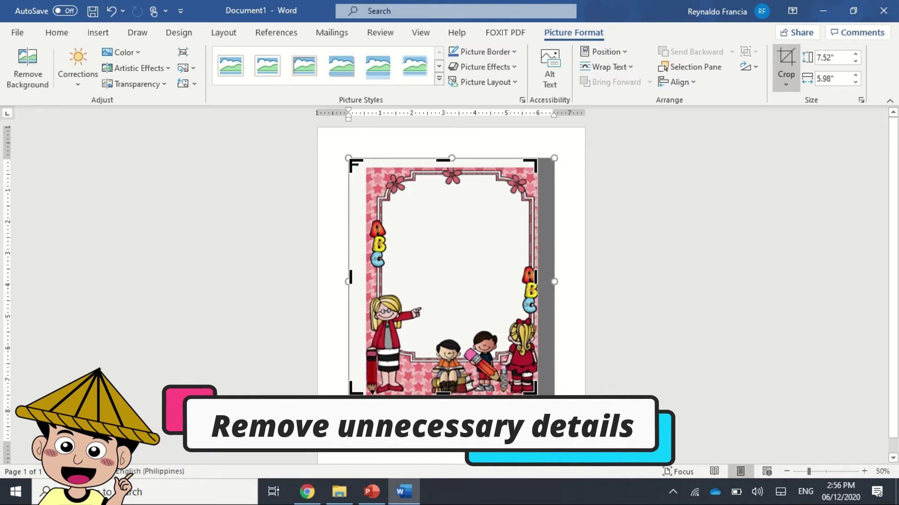
{"action": "left_click_drag", "start_coordinate": [356, 164], "coordinate": [364, 165]}
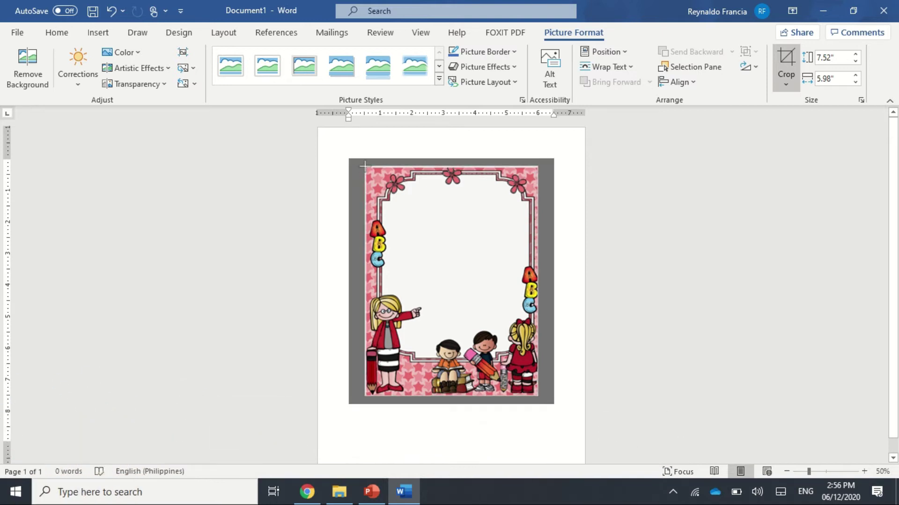
{"action": "left_click_drag", "start_coordinate": [366, 168], "coordinate": [367, 169]}
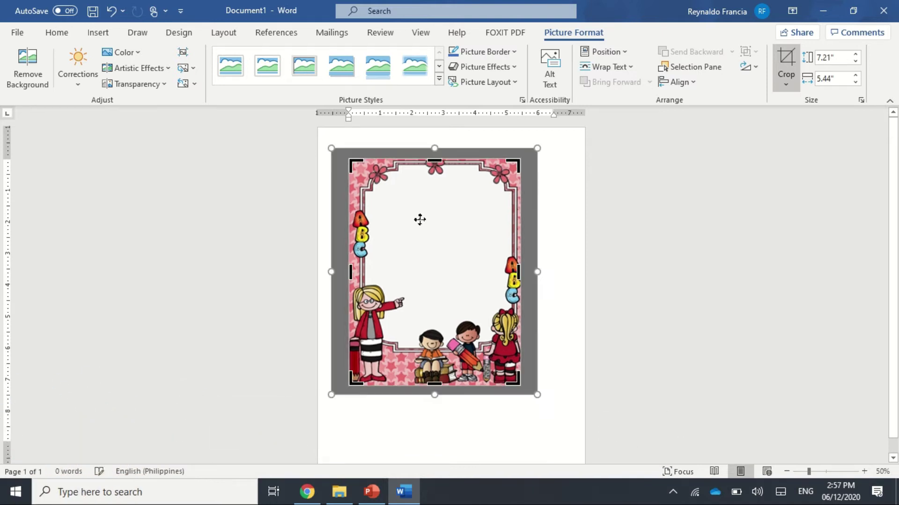
{"action": "left_click", "coordinate": [555, 244]}
{"action": "left_click", "coordinate": [441, 298]}
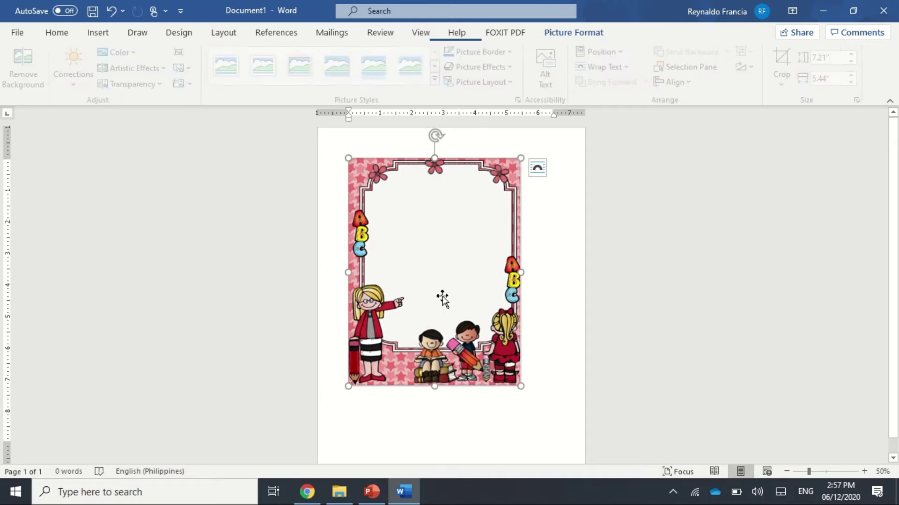
Step: Set the pink border picture's text wrapping to Behind Text via Wrap Text and the shortcut menu
{"action": "left_click", "coordinate": [538, 168]}
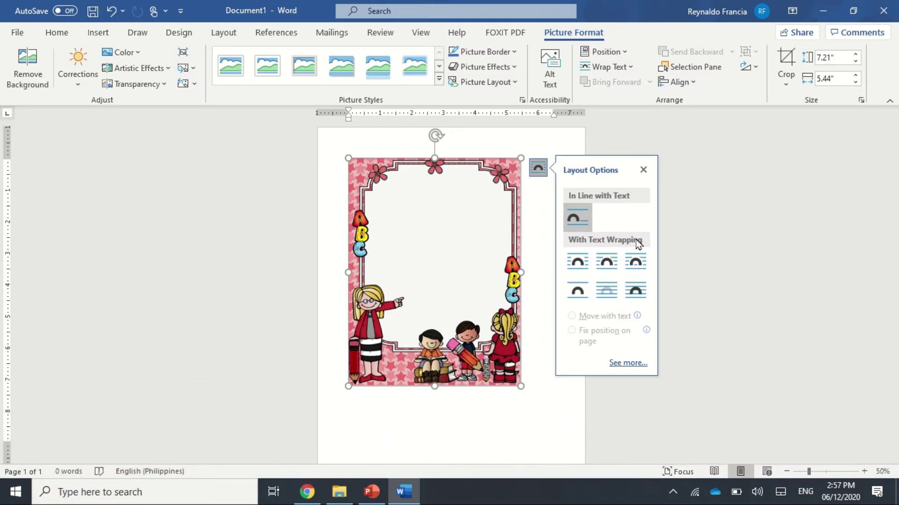
{"action": "left_click", "coordinate": [536, 144]}
{"action": "left_click", "coordinate": [434, 236]}
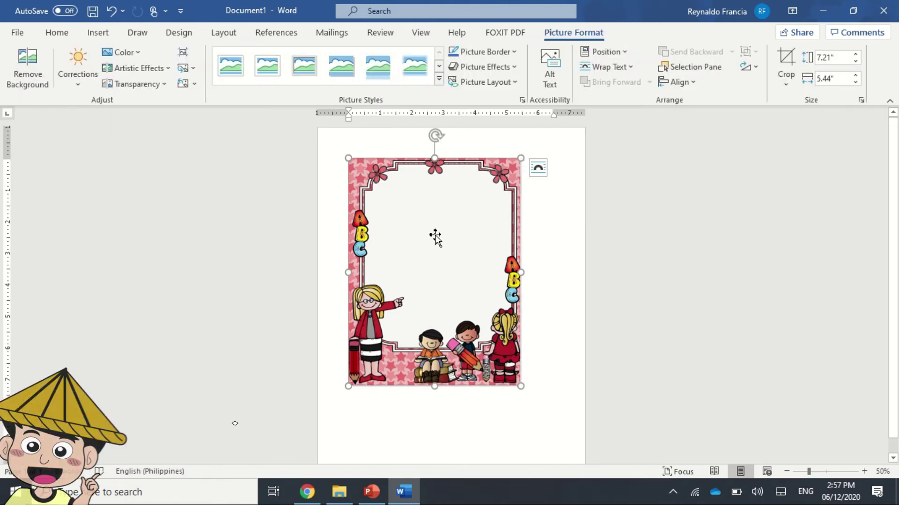
{"action": "left_click", "coordinate": [618, 68]}
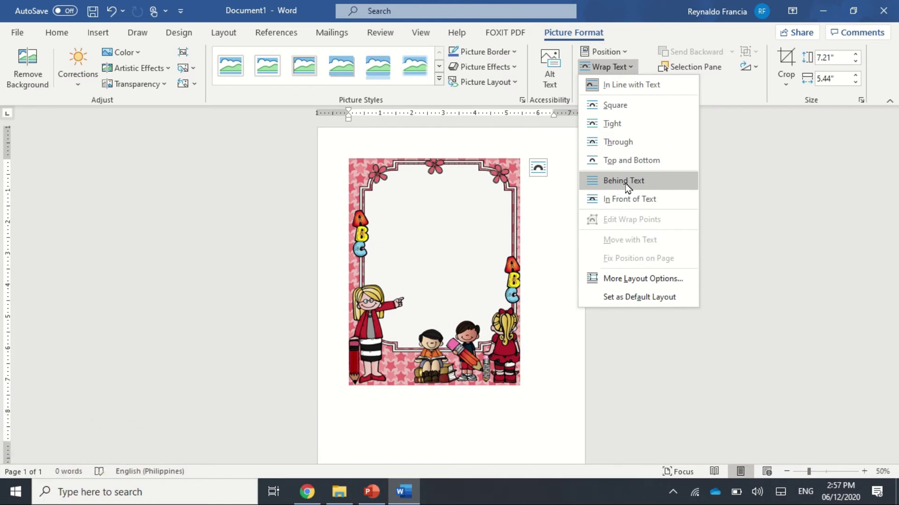
{"action": "left_click", "coordinate": [627, 185]}
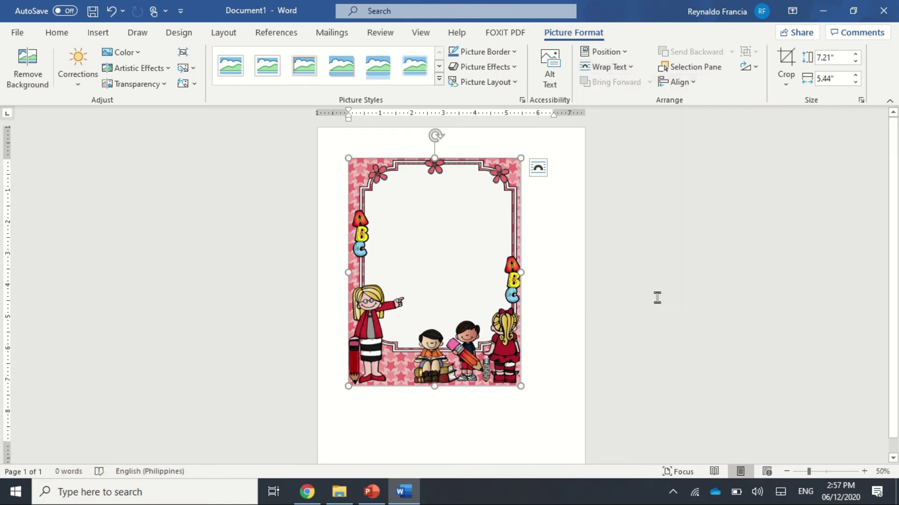
{"action": "right_click", "coordinate": [439, 259]}
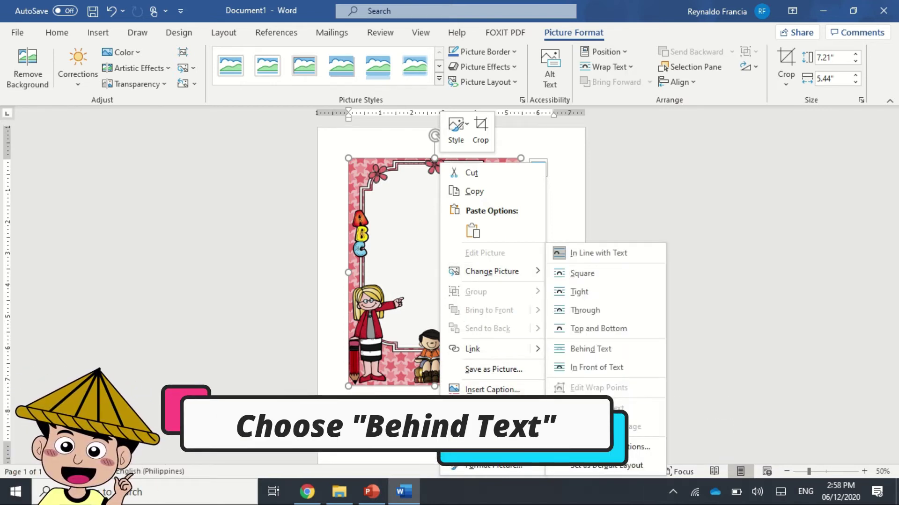
{"action": "left_click", "coordinate": [581, 349]}
Step: Move the pink ABC border to the top-left corner and stretch it to 11.16" by 8.42"
{"action": "left_click_drag", "start_coordinate": [502, 329], "coordinate": [412, 234]}
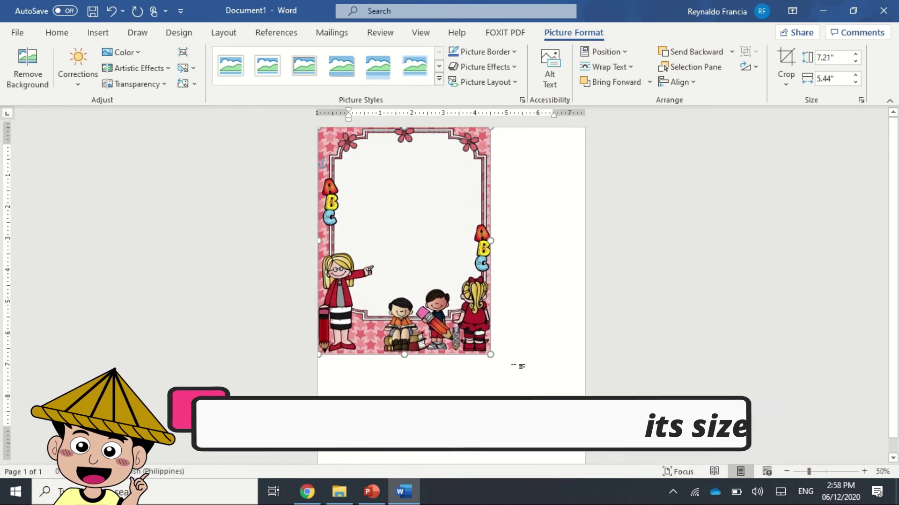
{"action": "scroll", "coordinate": [511, 370], "scroll_direction": "down", "scroll_amount": 1}
{"action": "left_click_drag", "start_coordinate": [490, 339], "coordinate": [584, 454]}
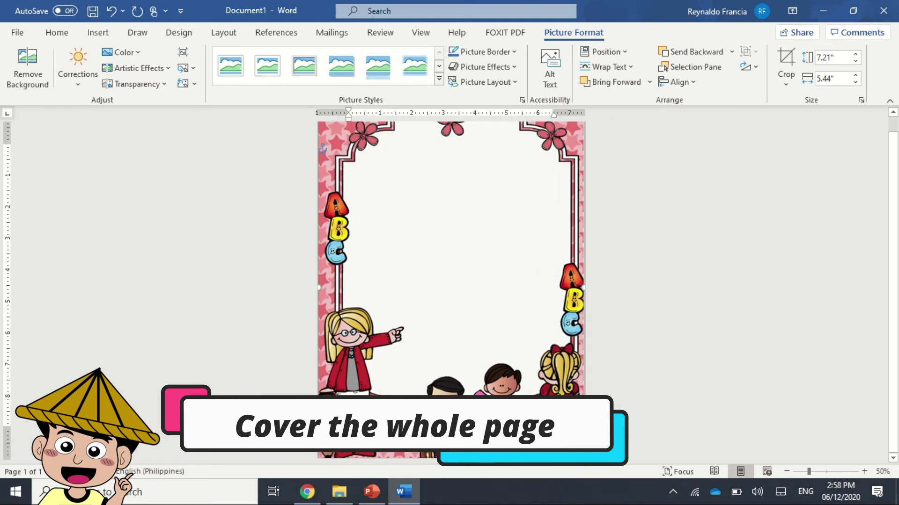
{"action": "scroll", "coordinate": [537, 294], "scroll_direction": "down", "scroll_amount": 2, "text": "ctrl"}
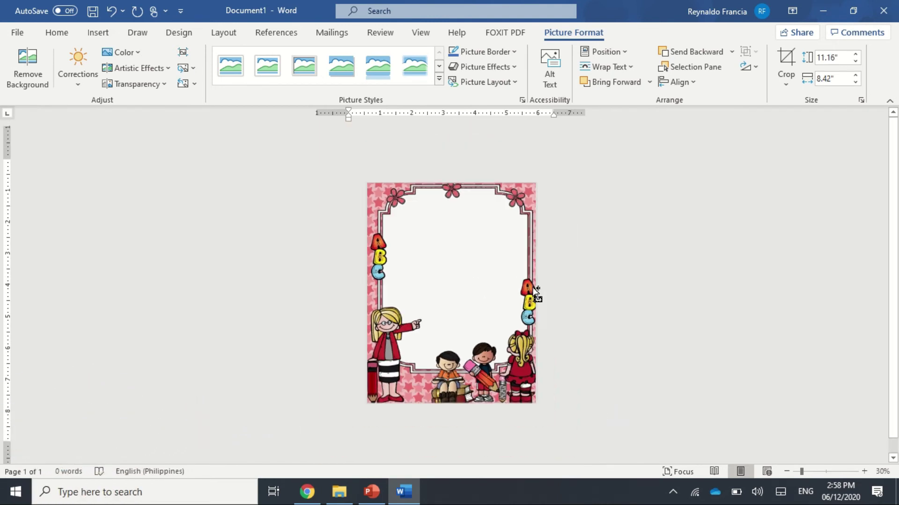
{"action": "scroll", "coordinate": [486, 286], "scroll_direction": "up", "scroll_amount": 3, "text": "ctrl"}
{"action": "scroll", "coordinate": [482, 285], "scroll_direction": "up", "scroll_amount": 3, "text": "ctrl"}
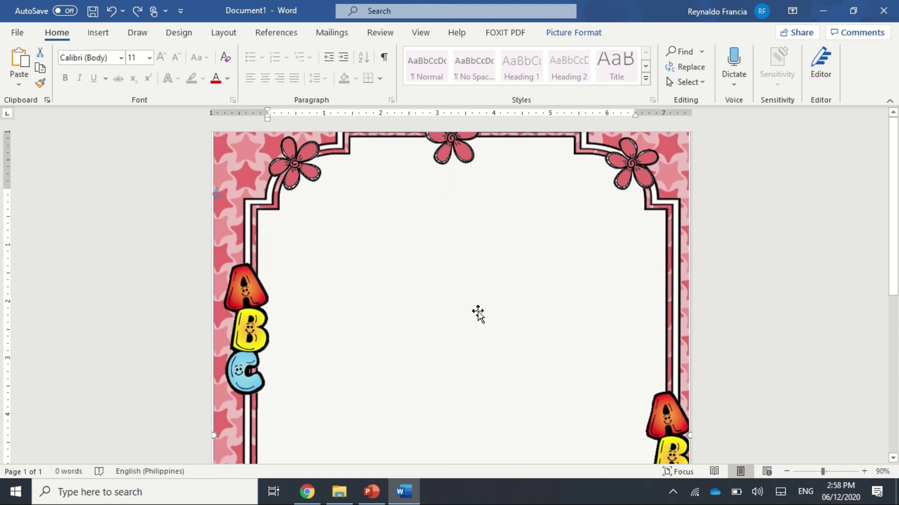
{"action": "left_click", "coordinate": [747, 252]}
{"action": "scroll", "coordinate": [540, 300], "scroll_direction": "up", "scroll_amount": 2, "text": "ctrl"}
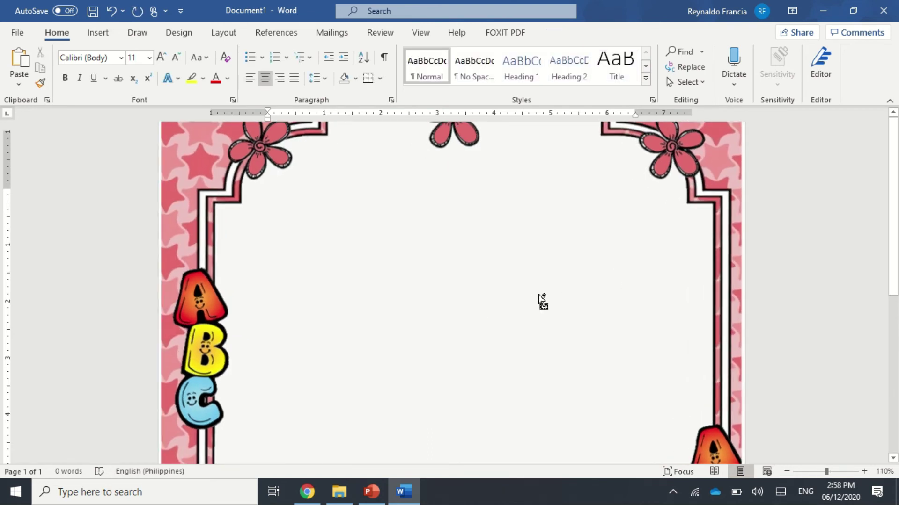
{"action": "scroll", "coordinate": [539, 301], "scroll_direction": "down", "scroll_amount": 2, "text": "ctrl"}
Step: Type the title 'Sample Border Design', enlarge it, and apply the gold text effect
{"action": "scroll", "coordinate": [540, 301], "scroll_direction": "down", "scroll_amount": 2, "text": "ctrl"}
{"action": "type", "text": "sam"}
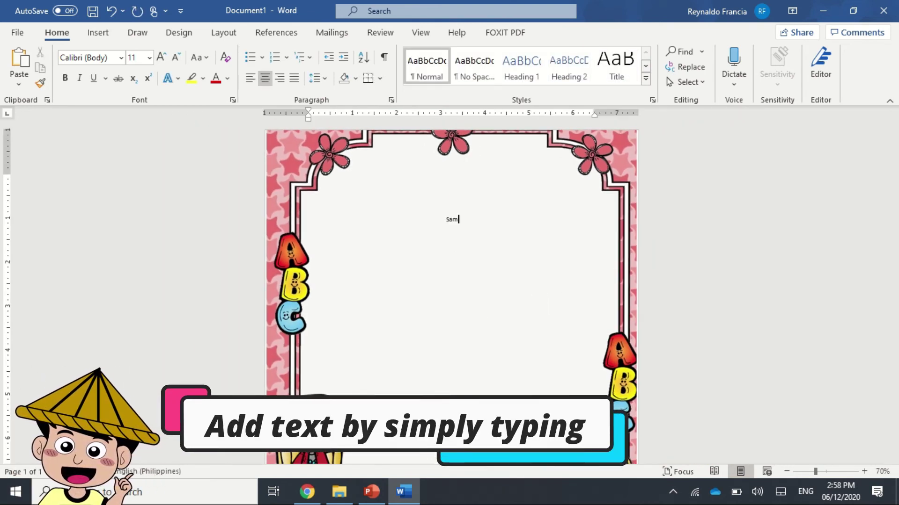
{"action": "type", "text": "der"}
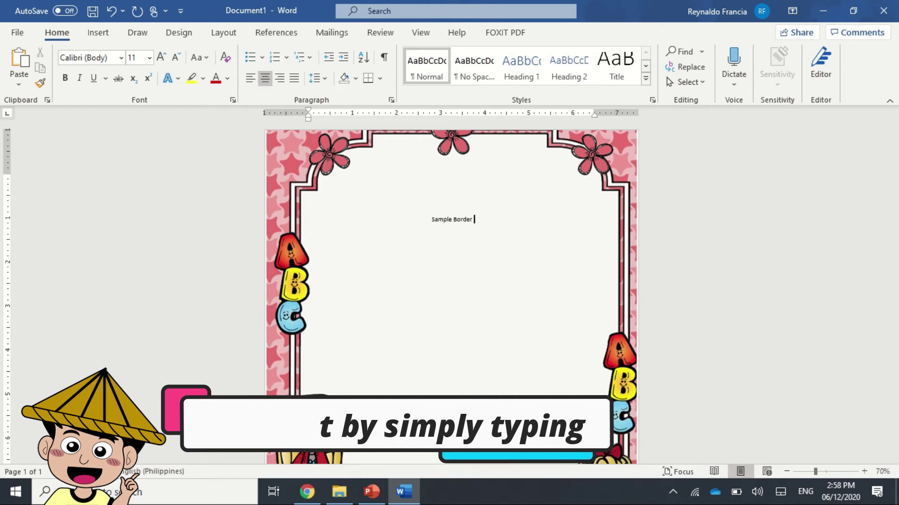
{"action": "type", "text": " Design"}
{"action": "scroll", "coordinate": [538, 298], "scroll_direction": "up", "scroll_amount": 5, "text": "ctrl"}
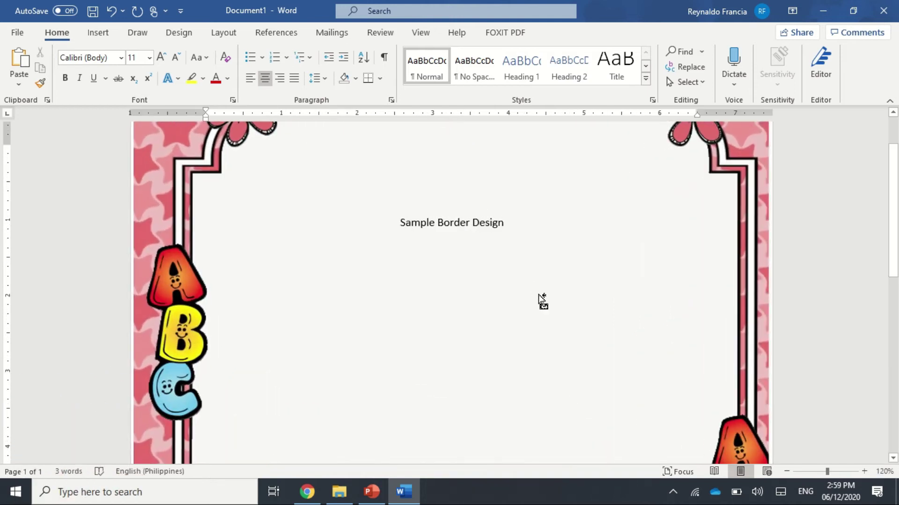
{"action": "triple_click", "coordinate": [498, 225]}
{"action": "left_click", "coordinate": [161, 57]}
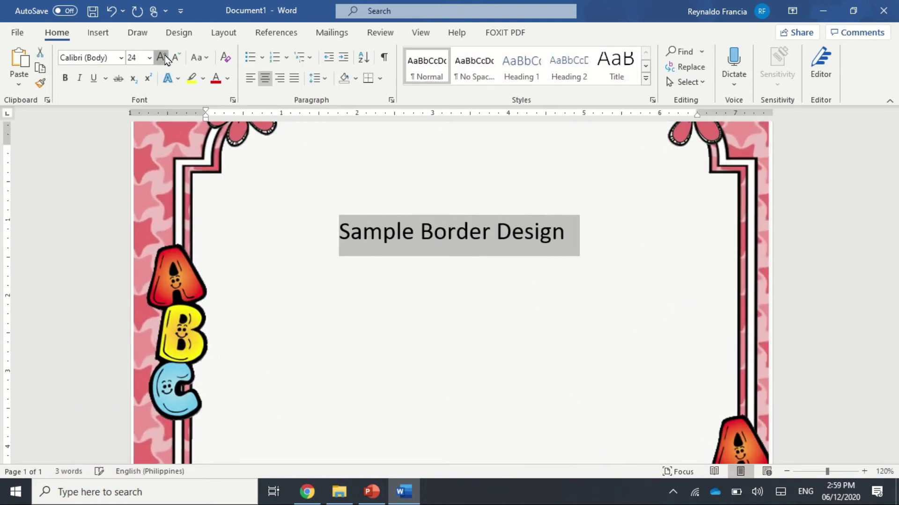
{"action": "left_click", "coordinate": [161, 57]}
{"action": "left_click", "coordinate": [178, 80]}
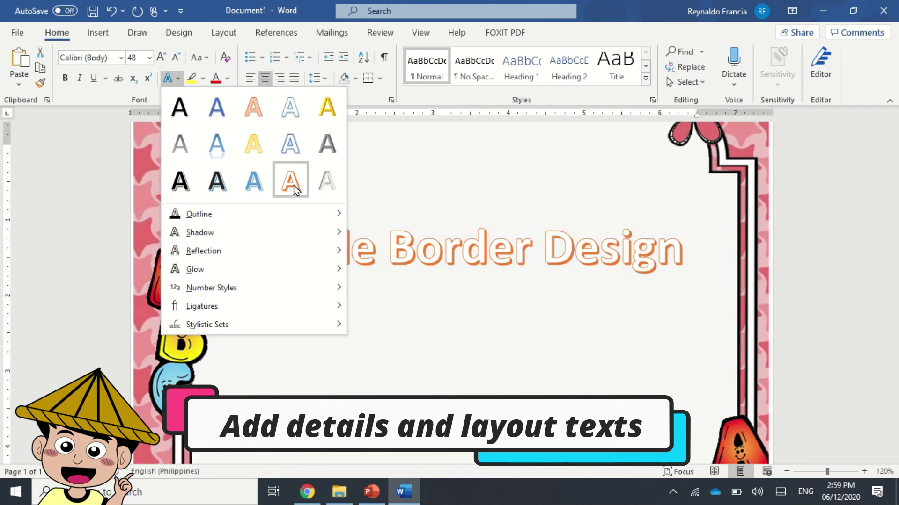
{"action": "left_click", "coordinate": [330, 113]}
{"action": "left_click", "coordinate": [405, 227]}
Step: Move the title further down the page and put 'Design' on its own line
{"action": "left_click", "coordinate": [293, 267]}
{"action": "scroll", "coordinate": [299, 277], "scroll_direction": "down", "scroll_amount": 7}
{"action": "key", "text": "Return"}
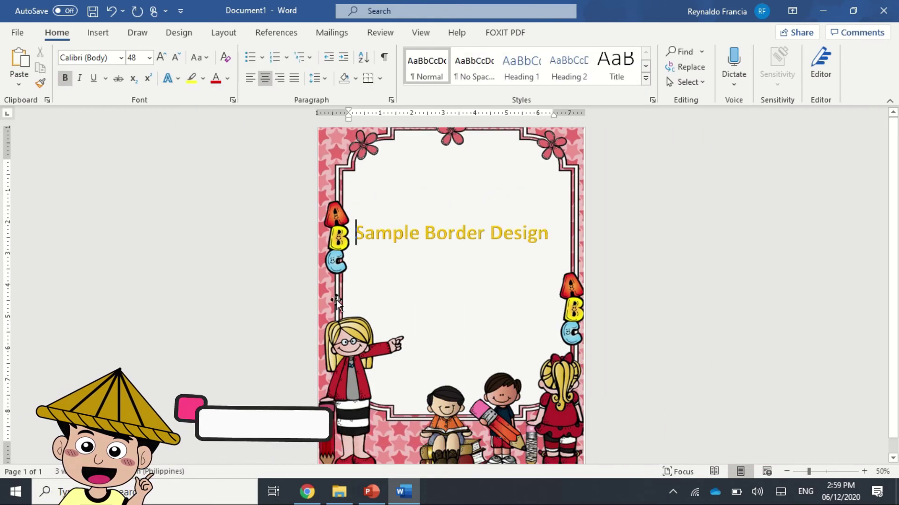
{"action": "key", "text": "Return"}
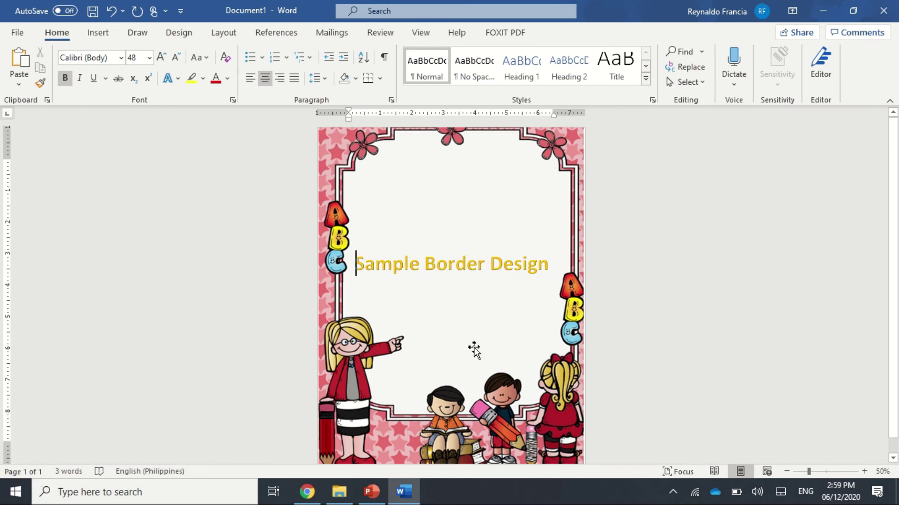
{"action": "left_click", "coordinate": [488, 263]}
{"action": "key", "text": "Return"}
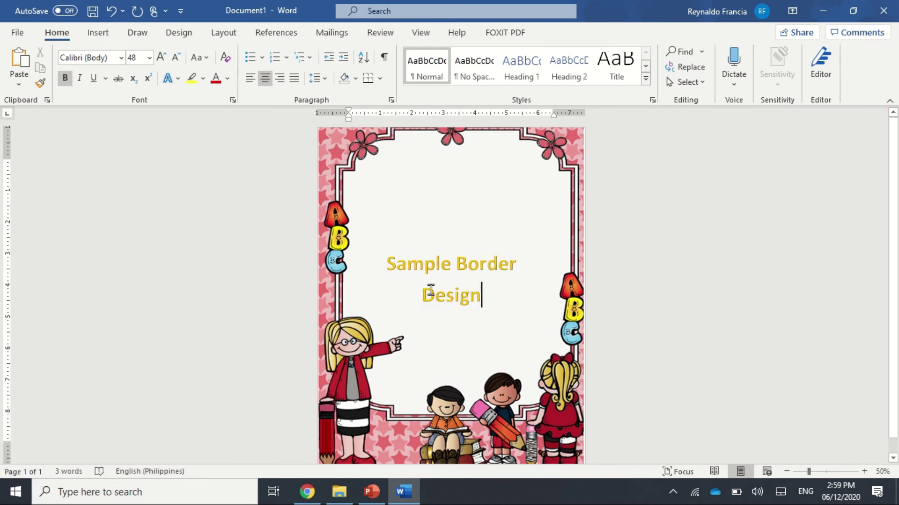
Step: Set both title lines to 72 pt and start a second page below
{"action": "left_click", "coordinate": [378, 263], "text": "shift"}
{"action": "left_click", "coordinate": [161, 57]}
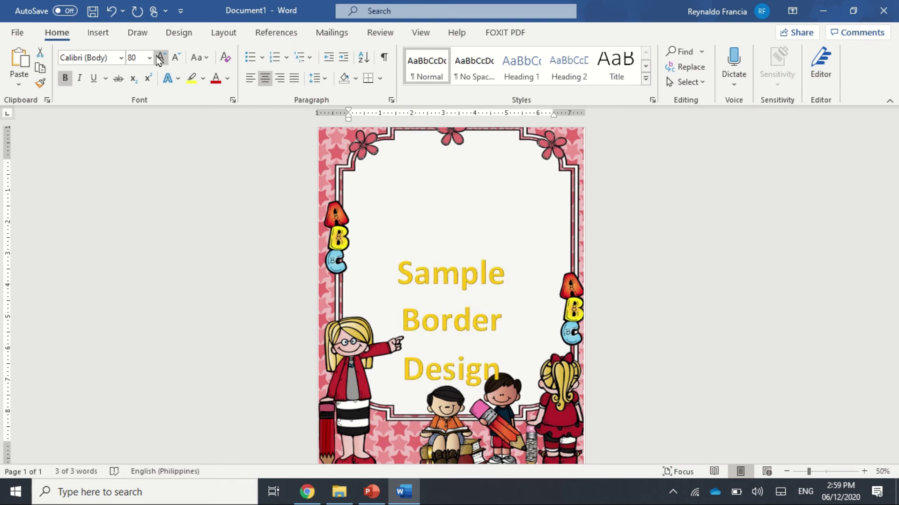
{"action": "left_click", "coordinate": [497, 317]}
{"action": "key", "text": "Return"}
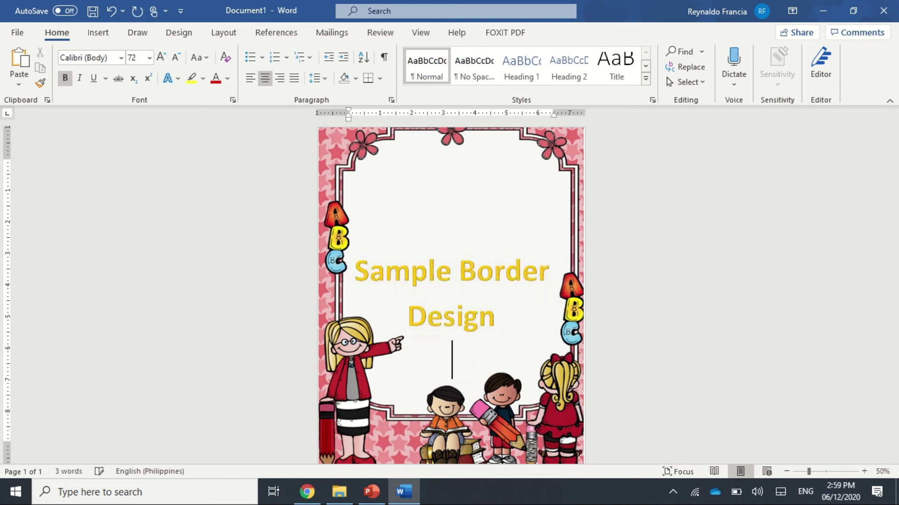
{"action": "key", "text": "ctrl+Return"}
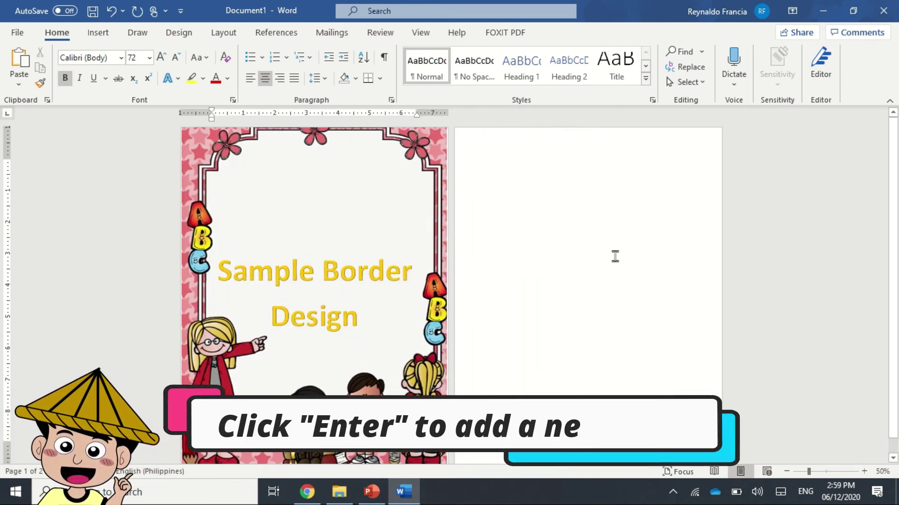
Step: Paste a copy of the pink ABC border onto page two, aligned with its edges
{"action": "scroll", "coordinate": [618, 269], "scroll_direction": "down", "scroll_amount": 2}
{"action": "scroll", "coordinate": [630, 293], "scroll_direction": "up", "scroll_amount": 2}
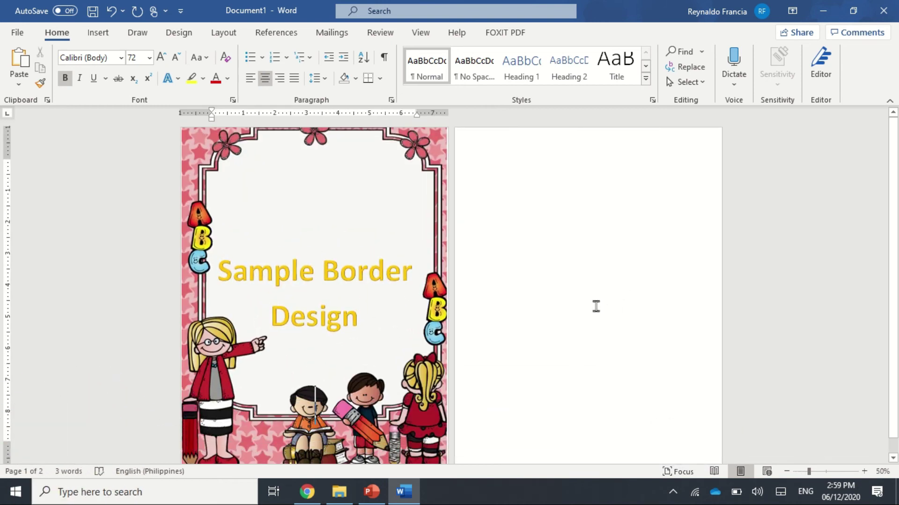
{"action": "left_click", "coordinate": [396, 191]}
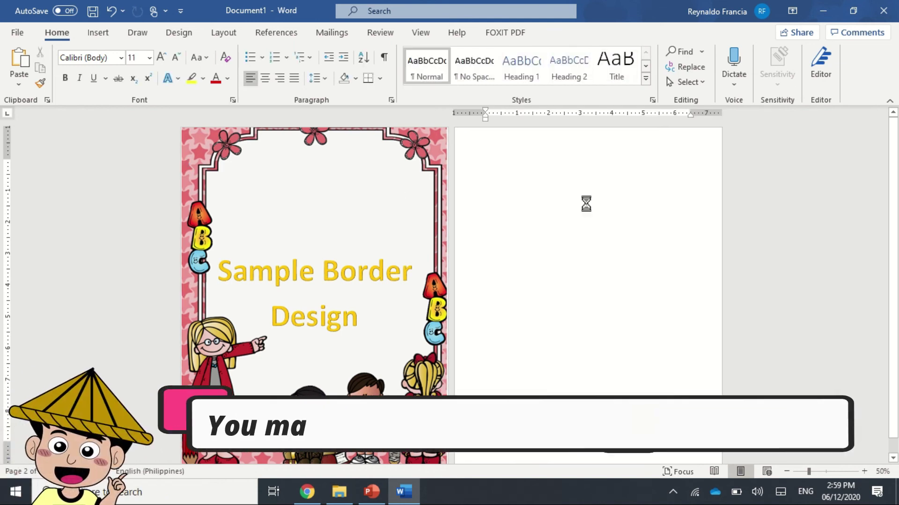
{"action": "key", "text": "ctrl+v"}
{"action": "left_click_drag", "start_coordinate": [564, 299], "coordinate": [525, 266]}
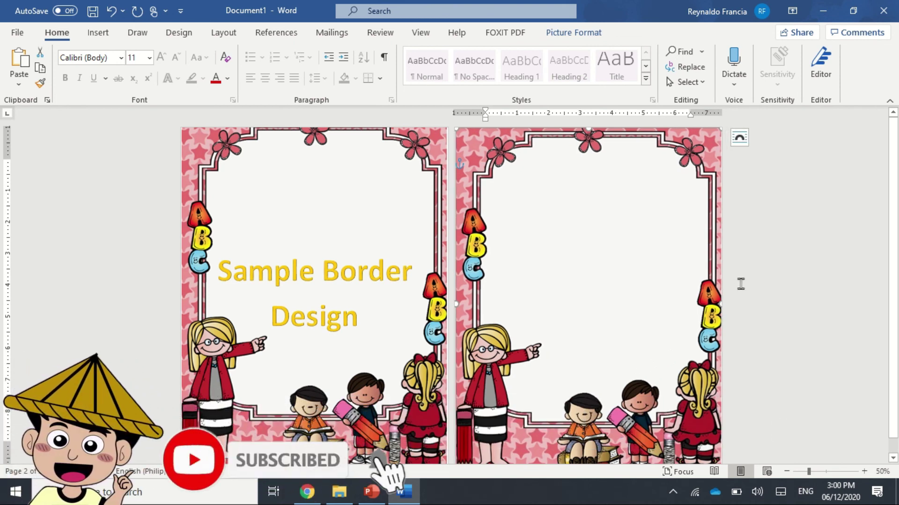
{"action": "left_click", "coordinate": [742, 327]}
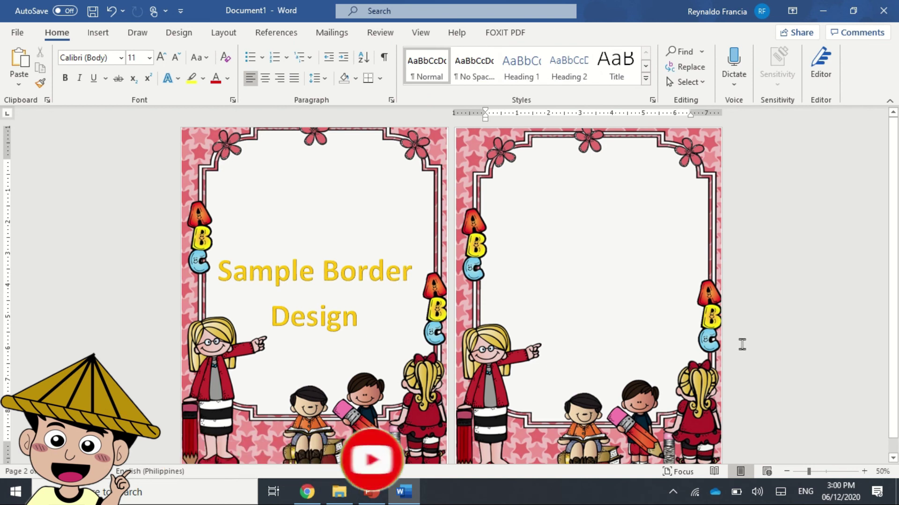
{"action": "scroll", "coordinate": [742, 344], "scroll_direction": "down", "scroll_amount": 1, "text": "ctrl"}
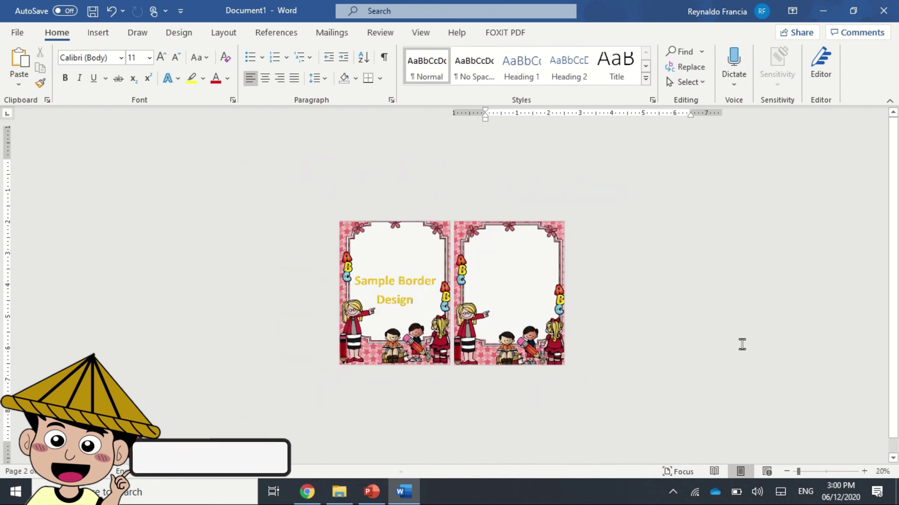
{"action": "scroll", "coordinate": [742, 344], "scroll_direction": "up", "scroll_amount": 1, "text": "ctrl"}
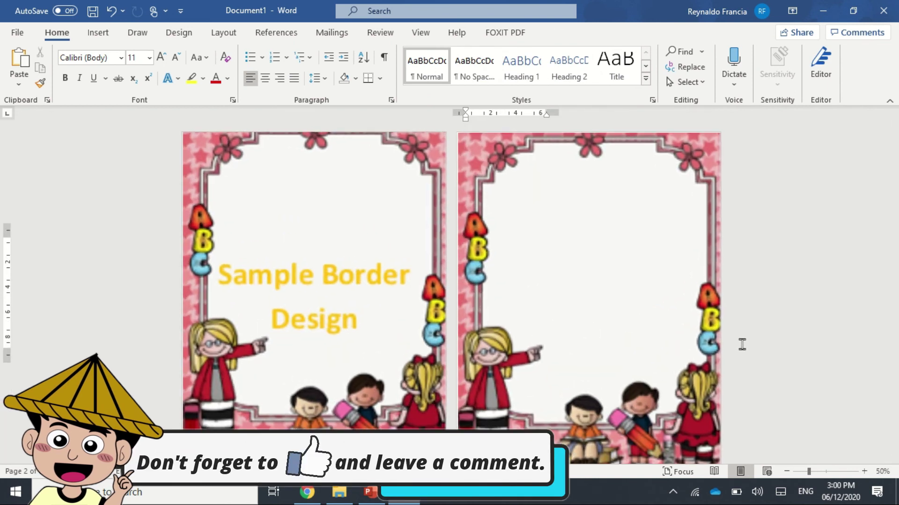
{"action": "scroll", "coordinate": [742, 344], "scroll_direction": "down", "scroll_amount": 1, "text": "ctrl"}
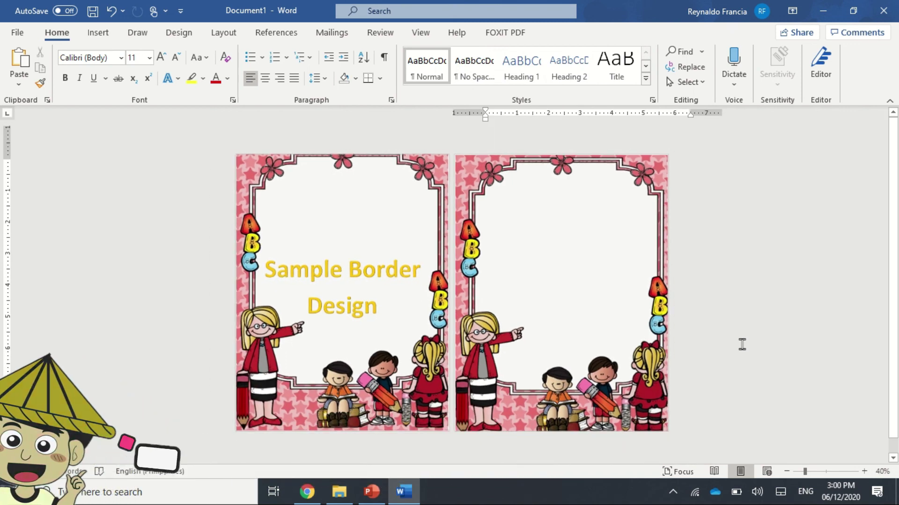